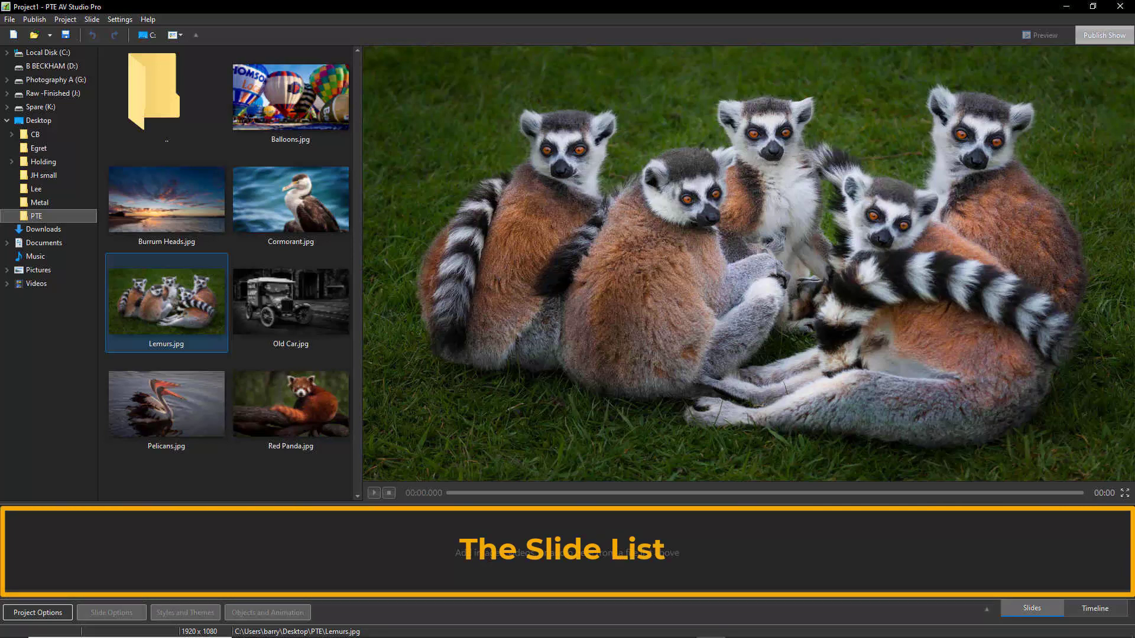
- Preview Burrum Heads.jpg, Red Panda.jpg, then Balloons.jpg from the PTE folder
click(166, 201)
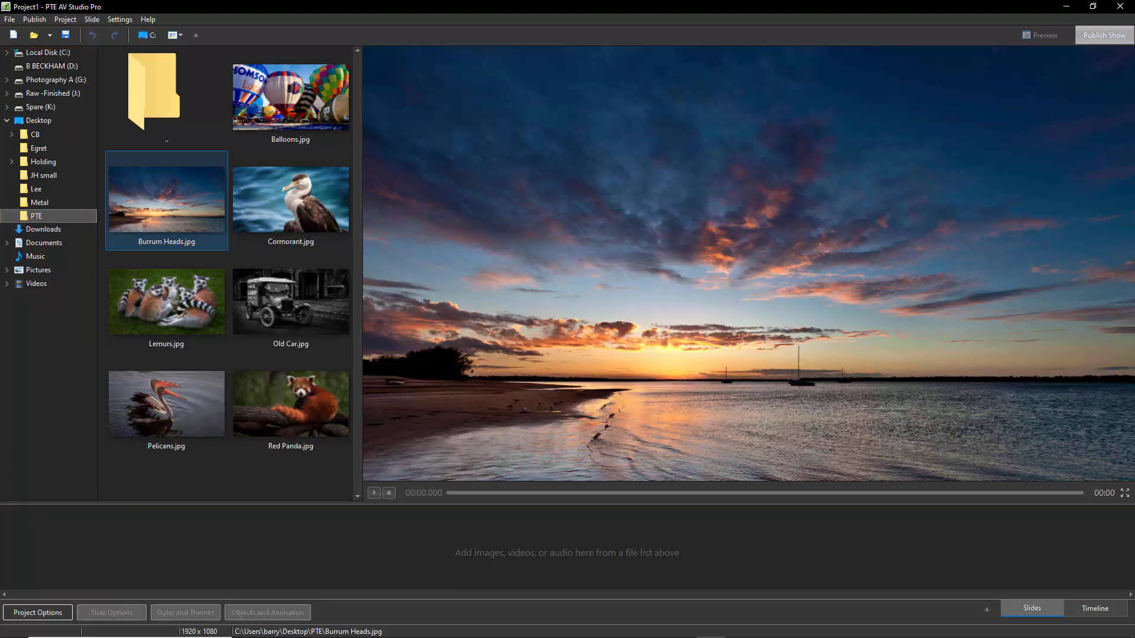
click(291, 405)
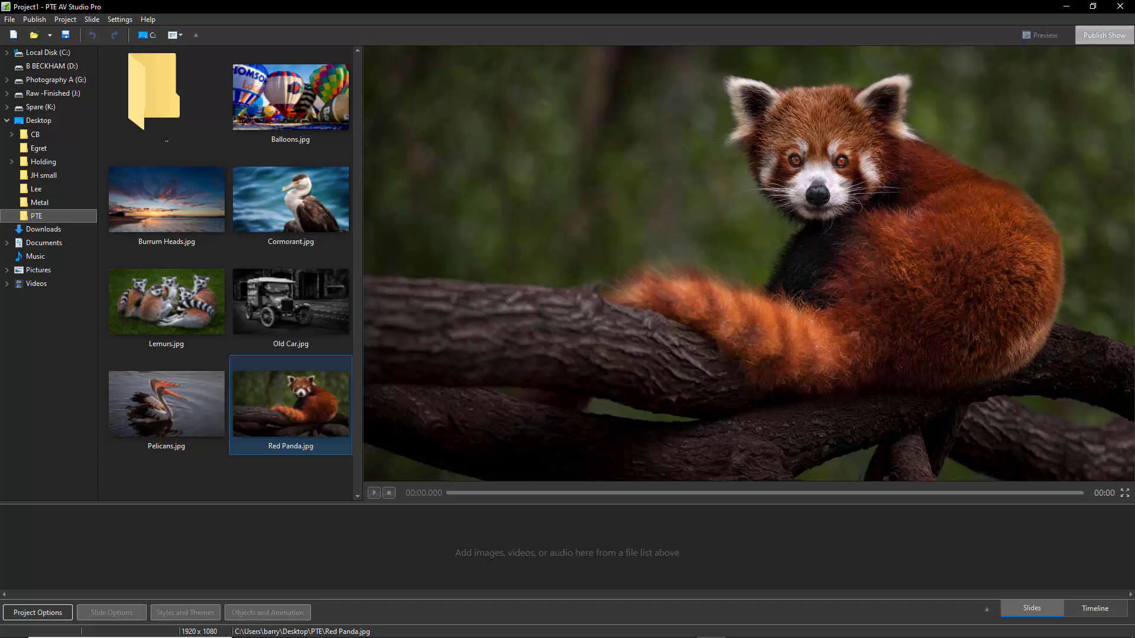
click(291, 97)
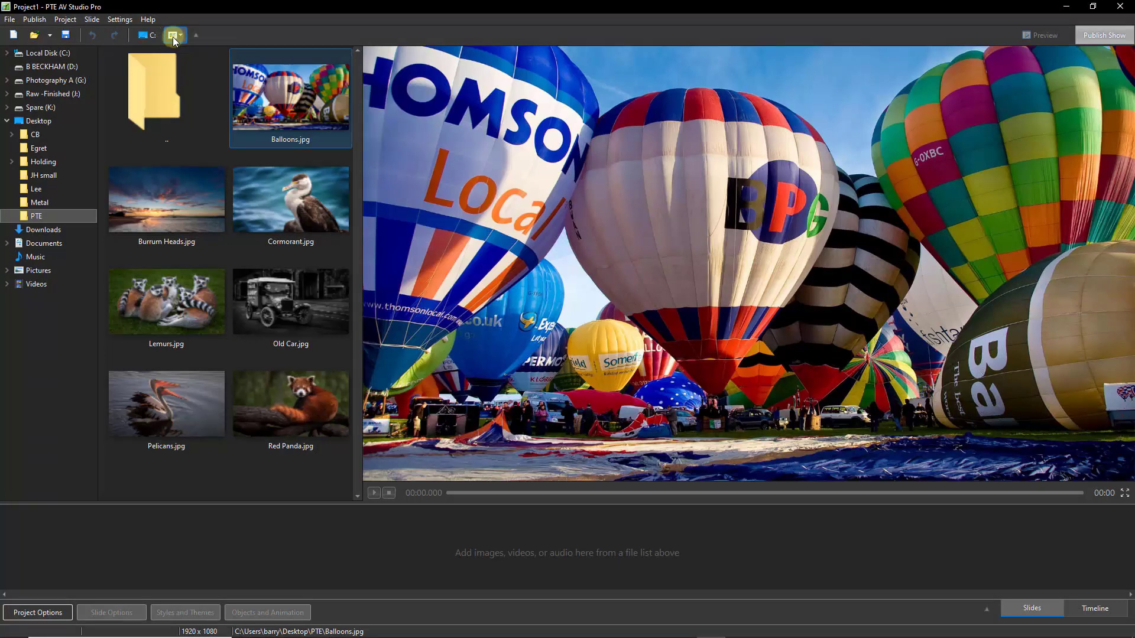
- Add Balloons.jpg as a slide with a 12 s duration and a 0 s transition
double_click(300, 104)
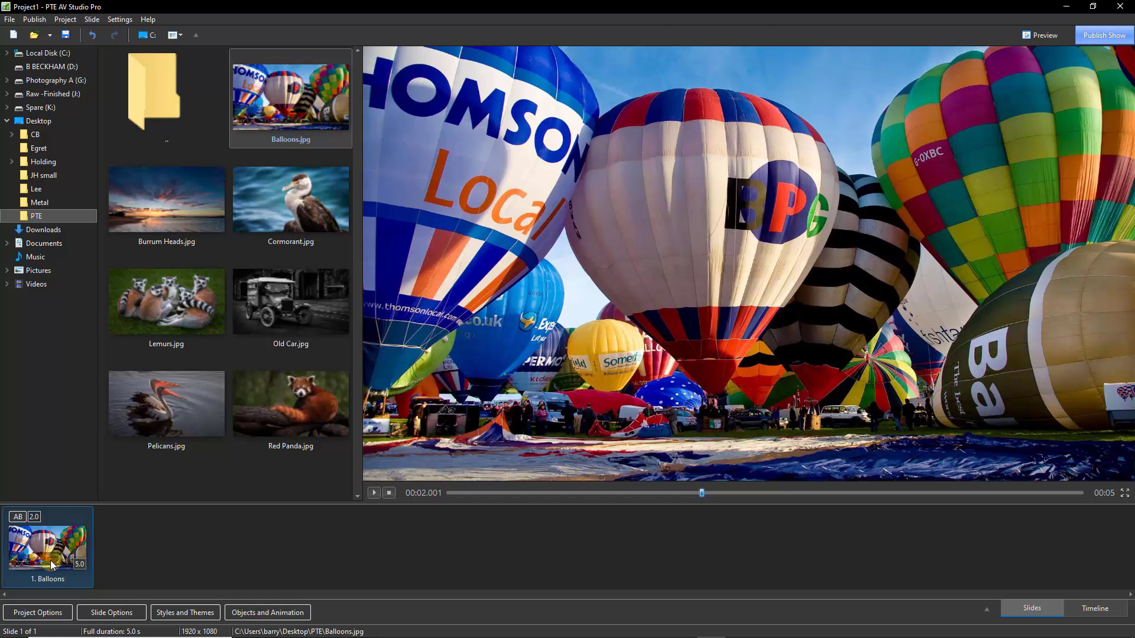
click(82, 573)
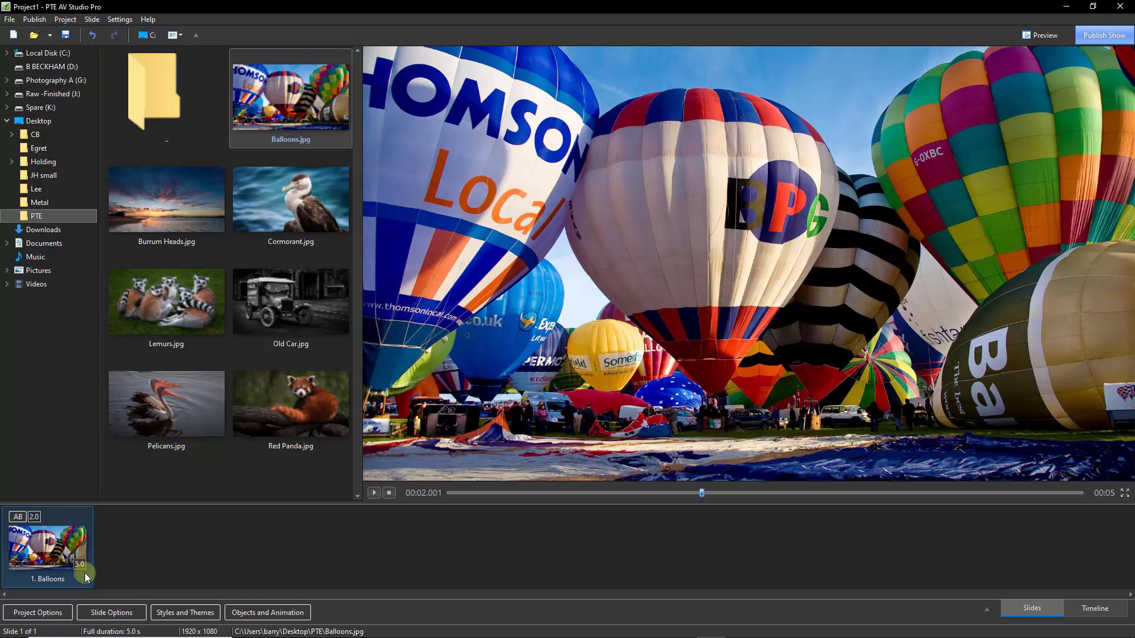
click(85, 565)
text(12)
click(35, 517)
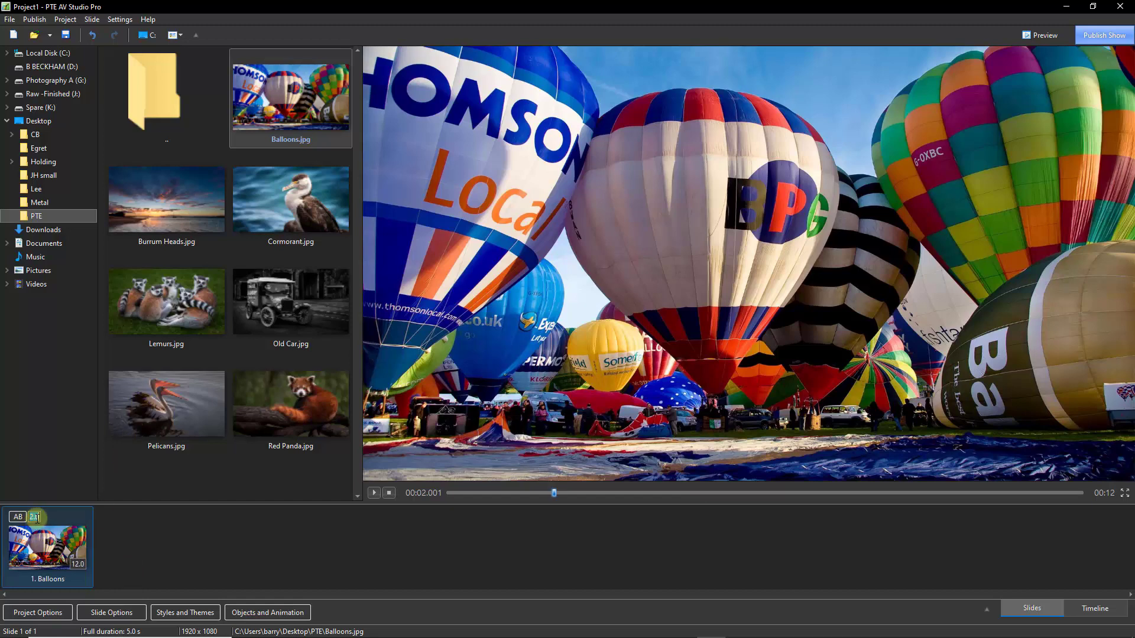
text(0)
key(Return)
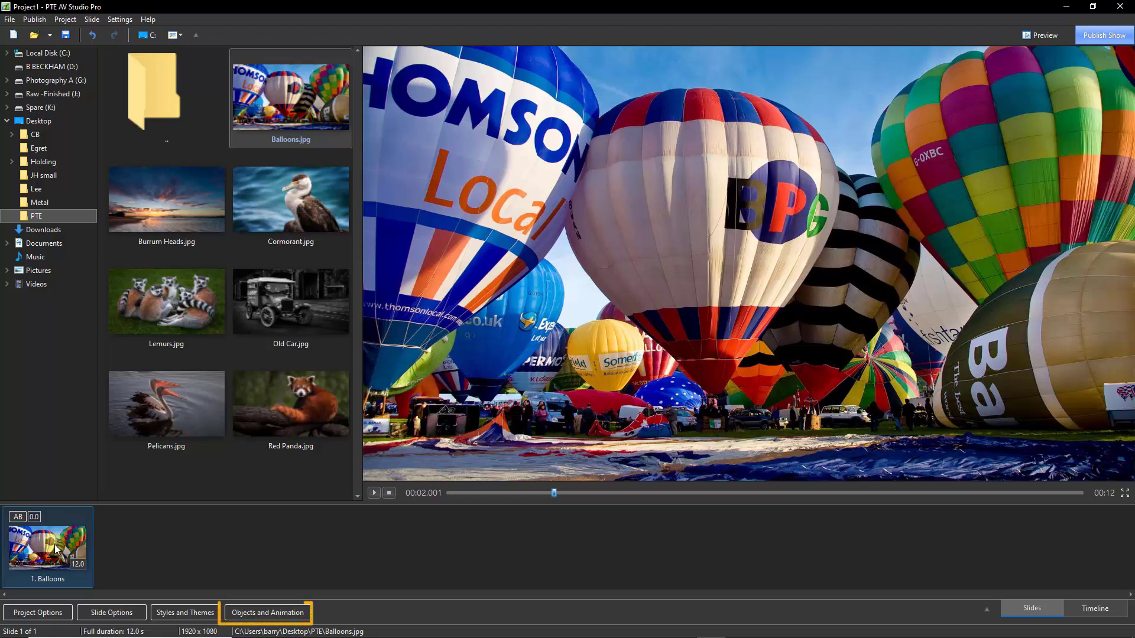
- Open the Objects and Animation editor for slide 1 and deselect the Balloons image
click(250, 609)
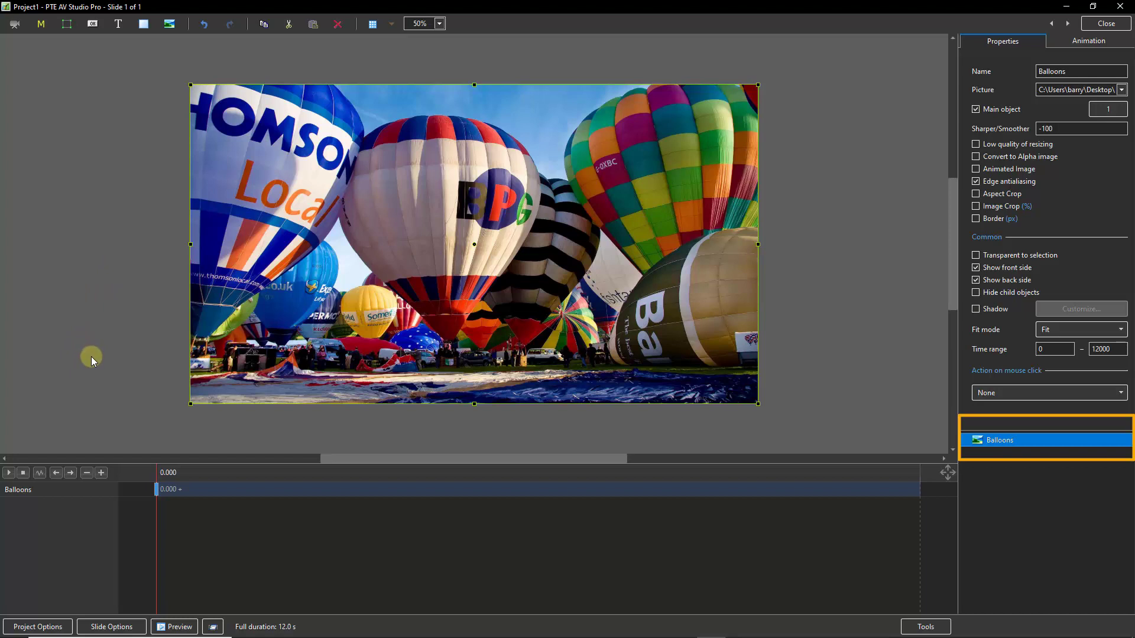
click(77, 323)
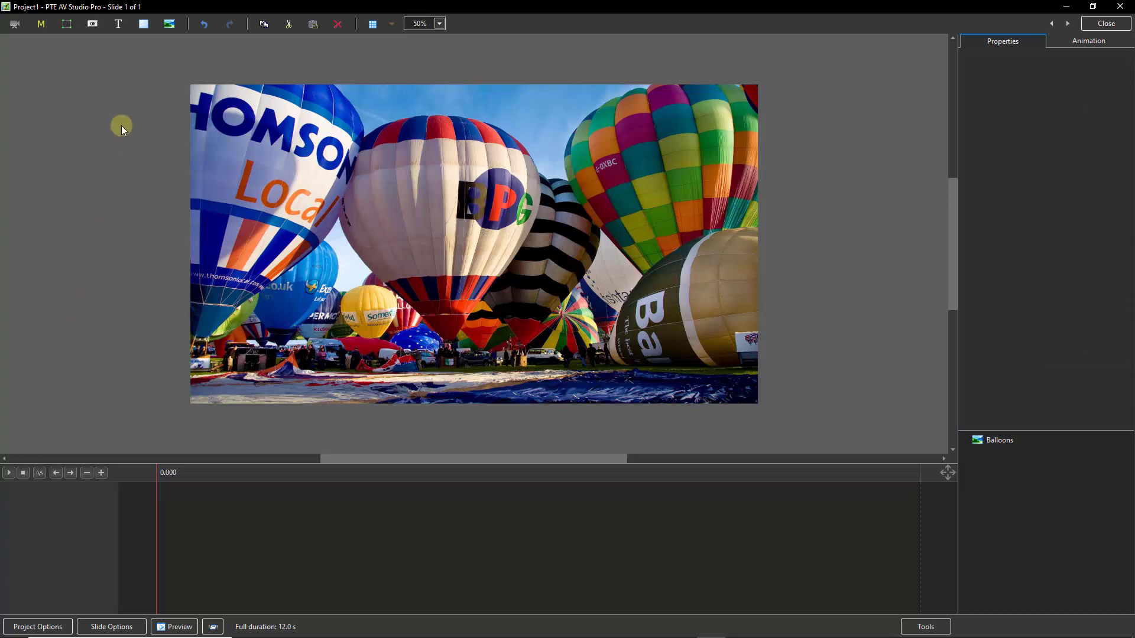
- Add a text object using the Picture Name template so it reads 'Balloons'
click(118, 24)
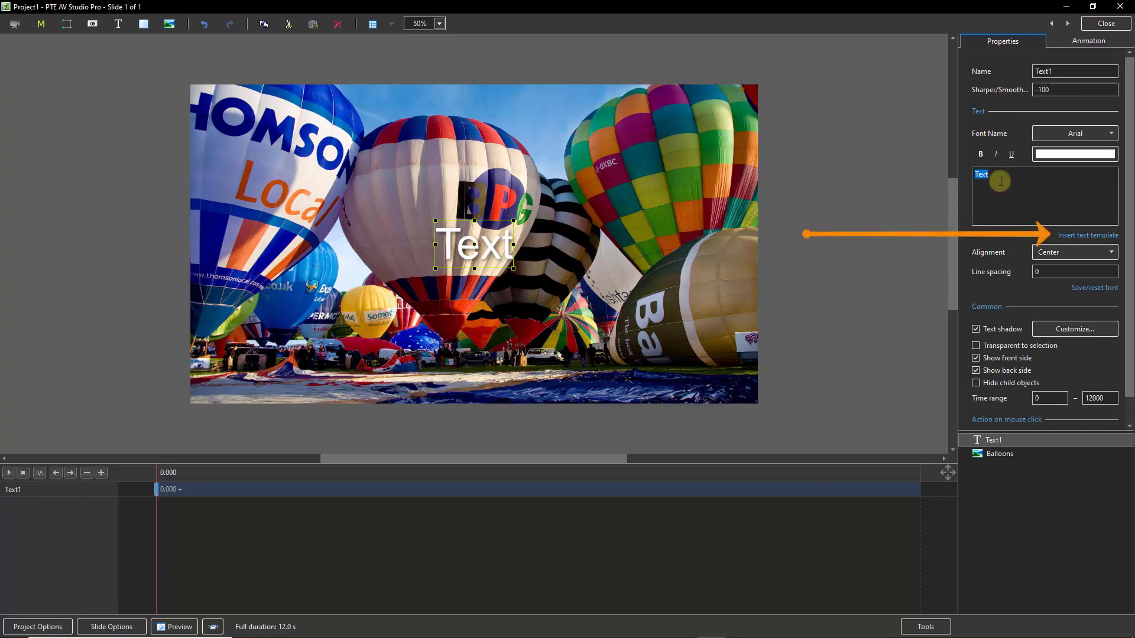
click(1086, 236)
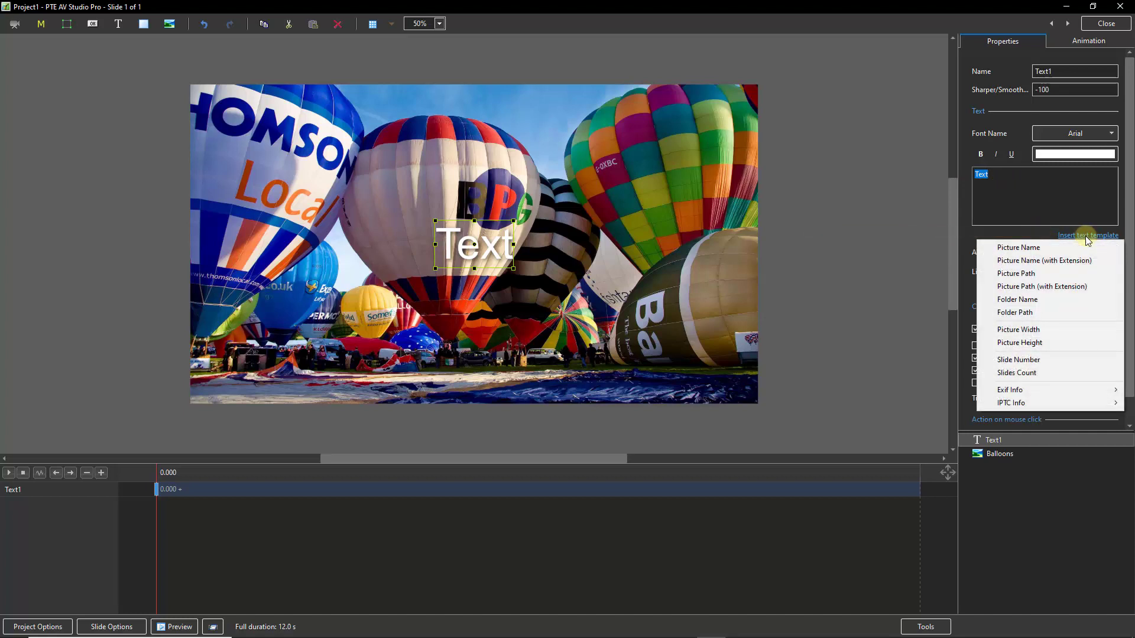
click(1030, 249)
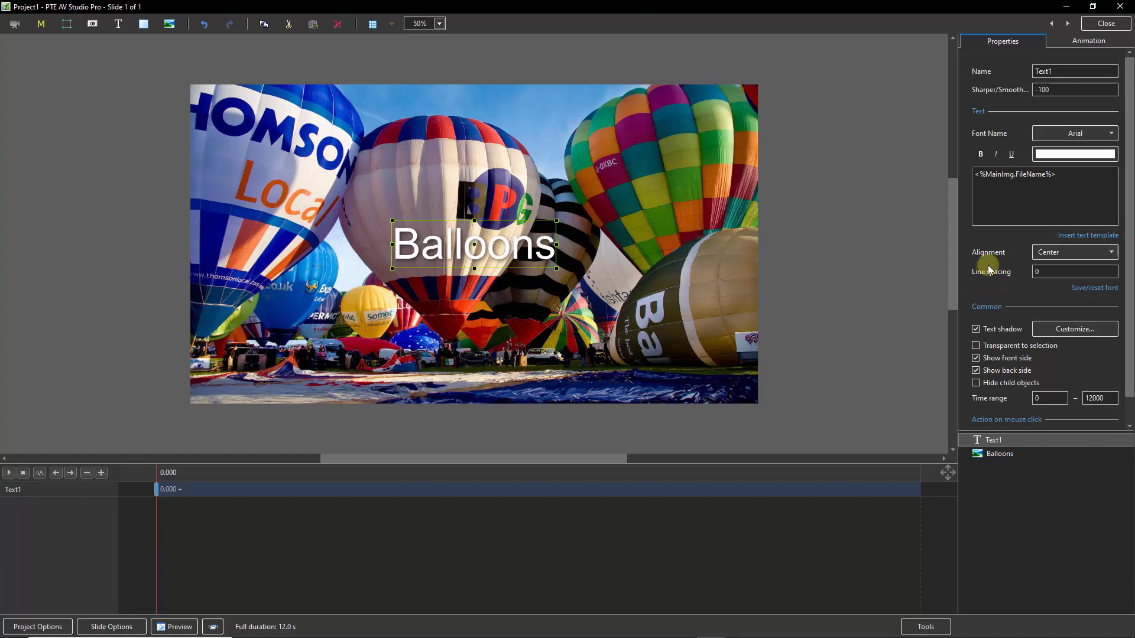
click(1076, 43)
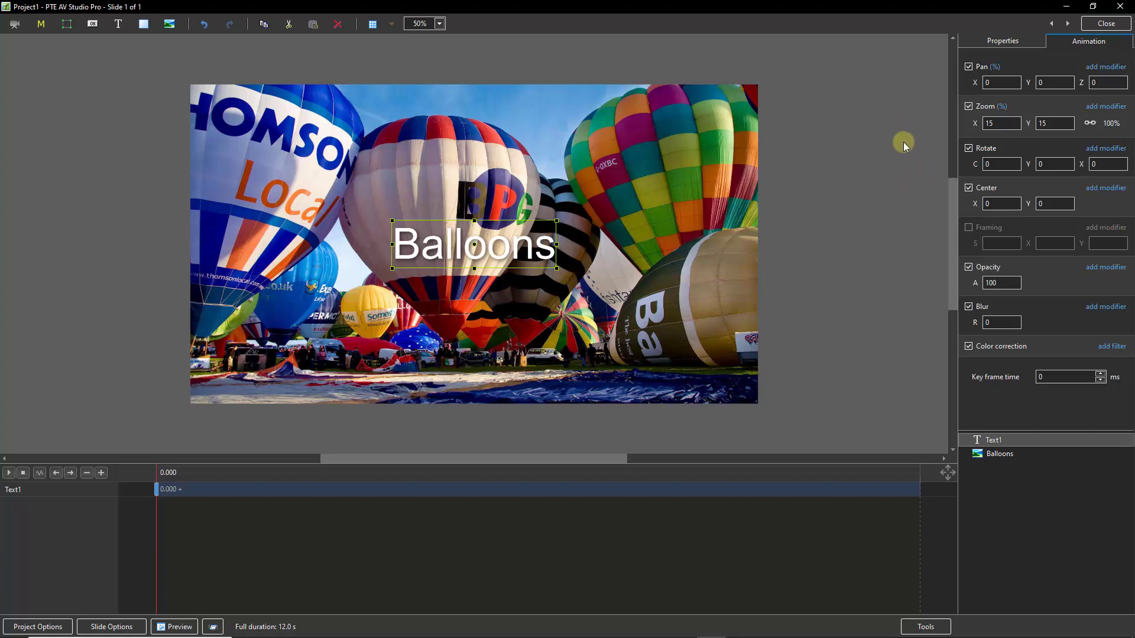
- Set the caption's zoom to 5% and pan it to Y -90 at the top
double_click(997, 124)
text(7)
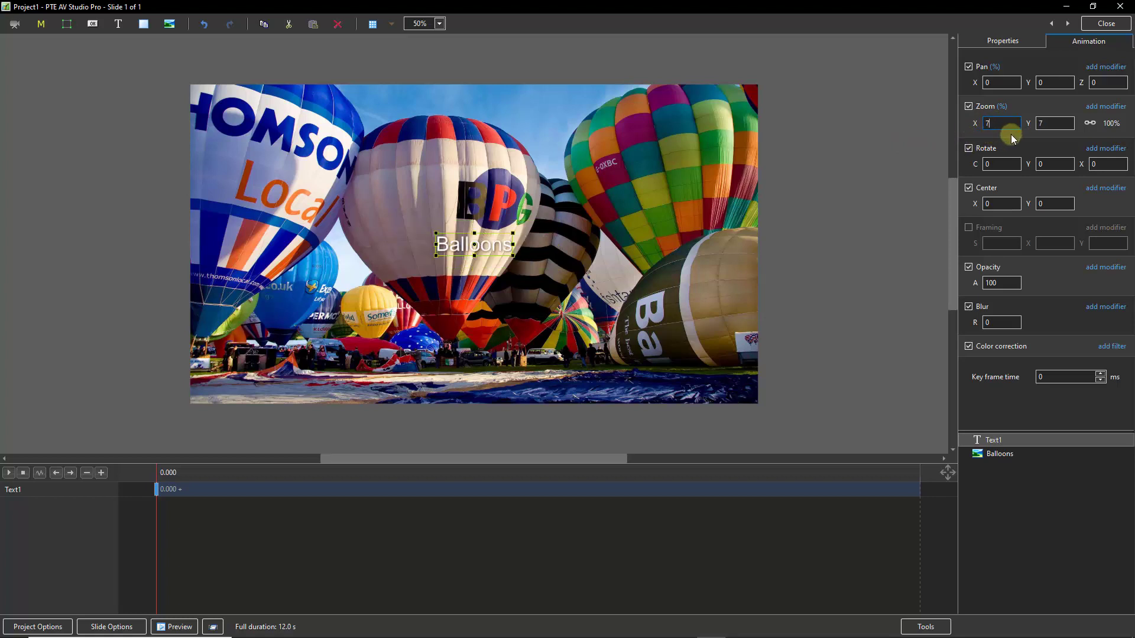
double_click(999, 123)
text(5)
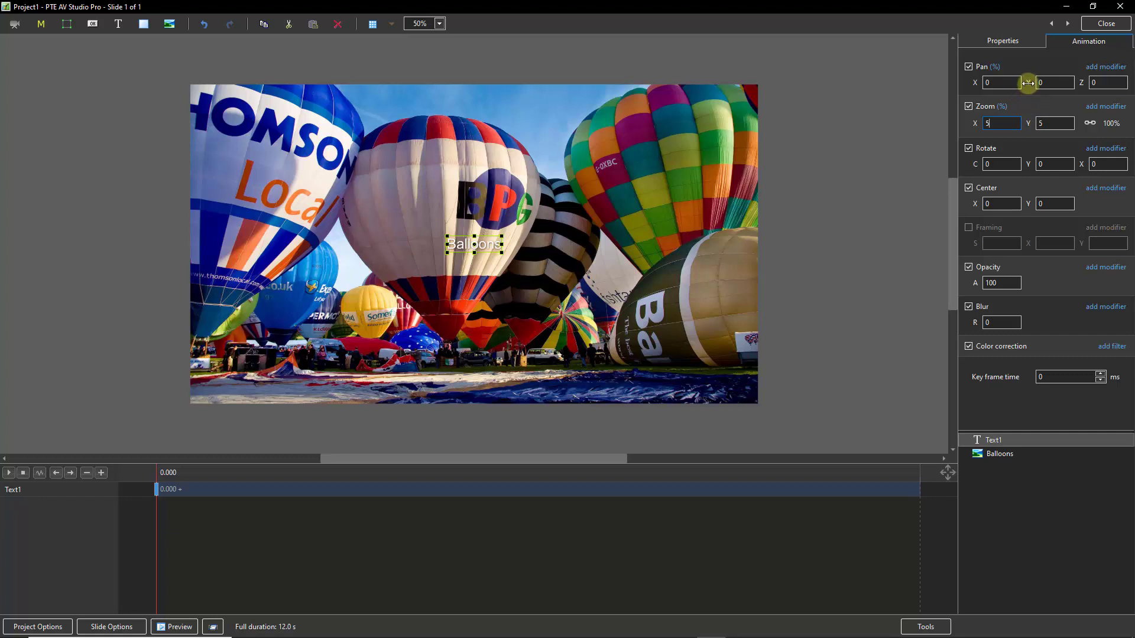
mouse_move(1028, 83)
mouse_down()
mouse_move(975, 89)
mouse_move(1026, 83)
mouse_up()
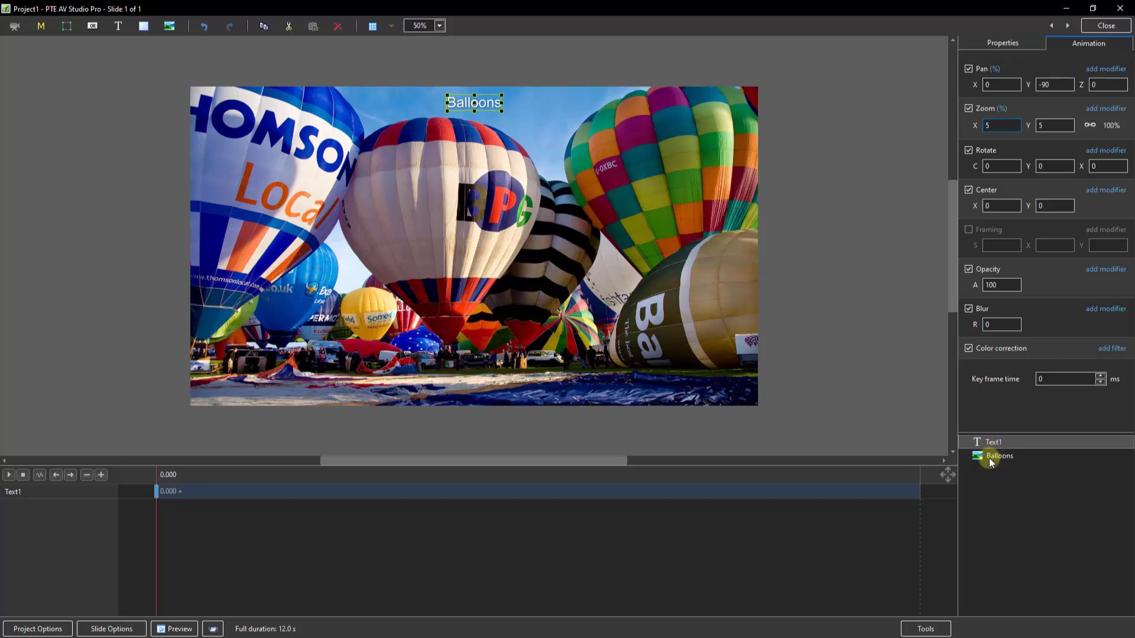
- Set the Balloons photo layer's opacity to 0, leaving only the Text1 caption visible
click(991, 460)
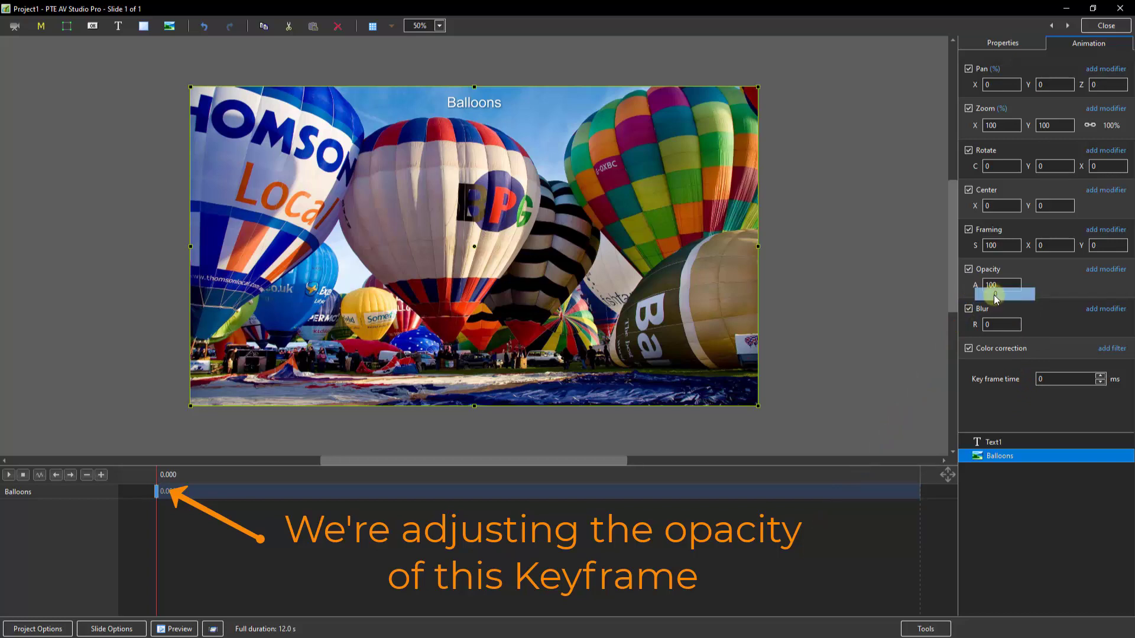
click(997, 296)
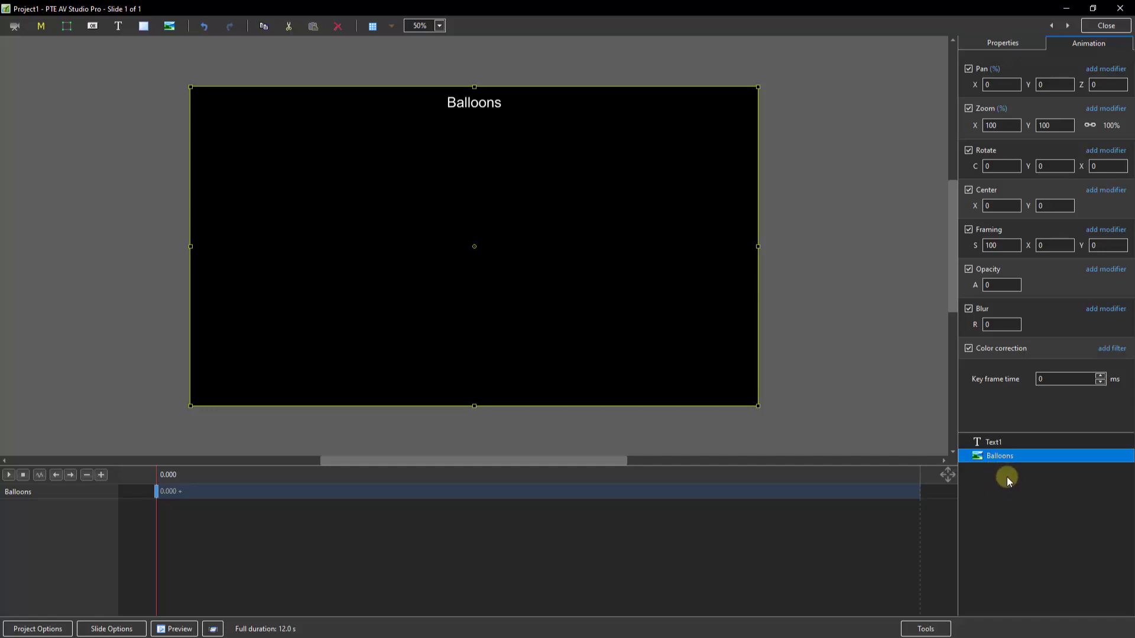
click(993, 443)
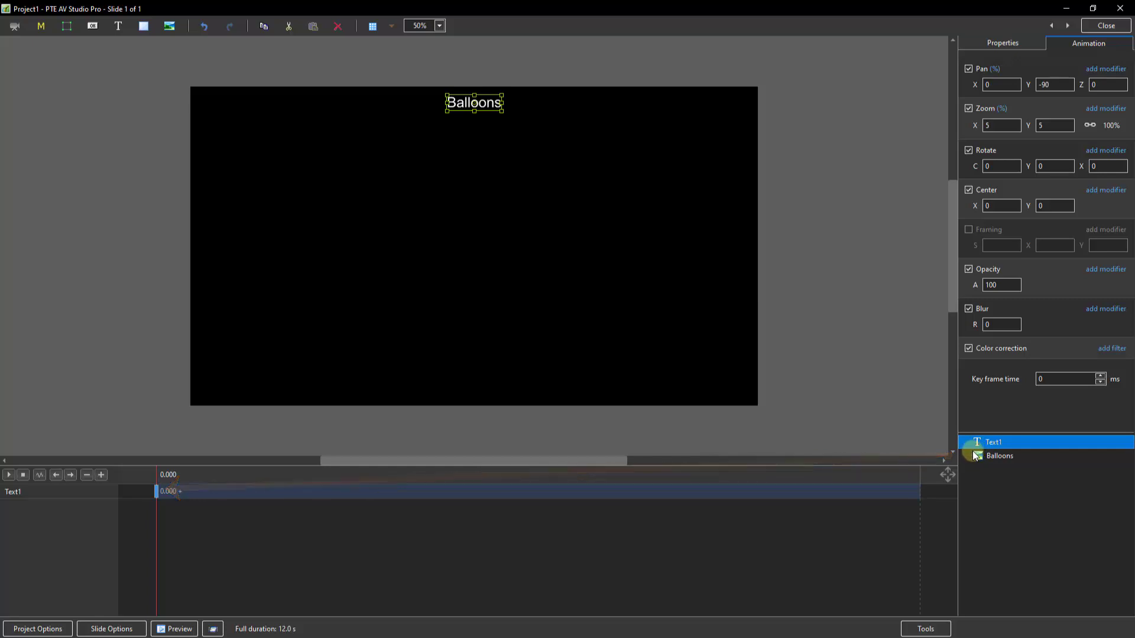
- Set Text1's starting opacity to 0 and clone its keyframe to 1000 ms
right_click(984, 286)
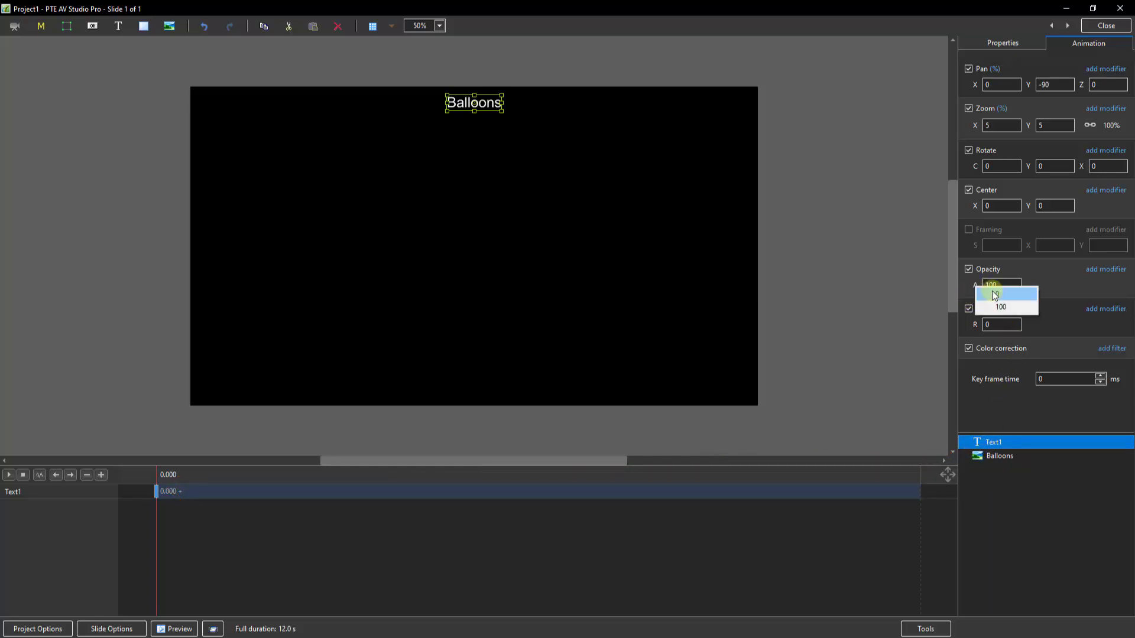
click(994, 294)
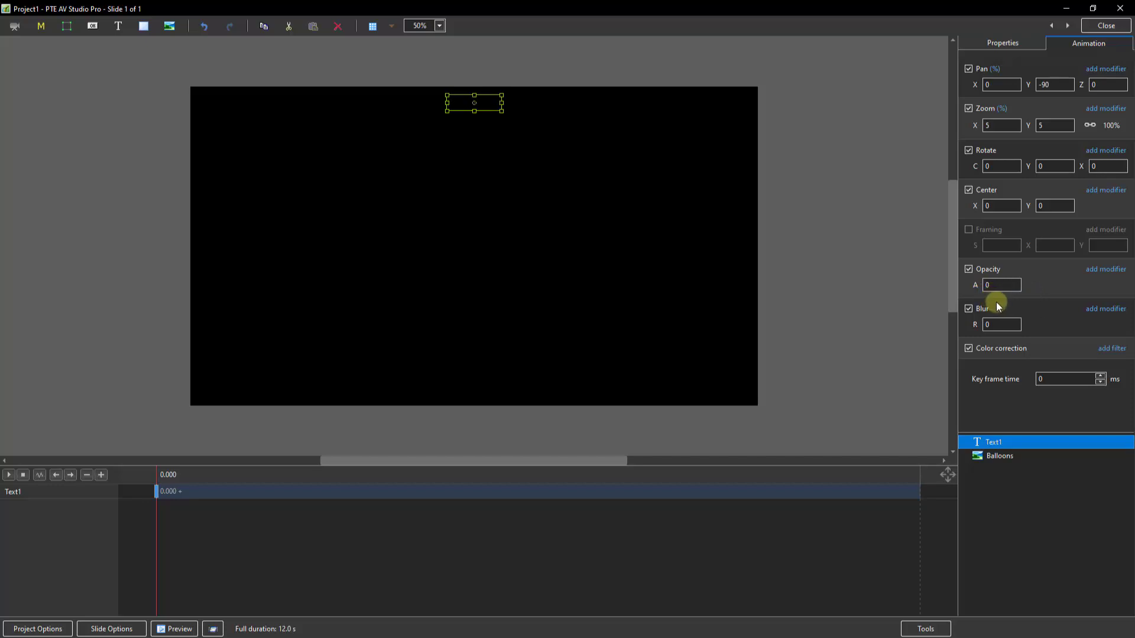
right_click(156, 492)
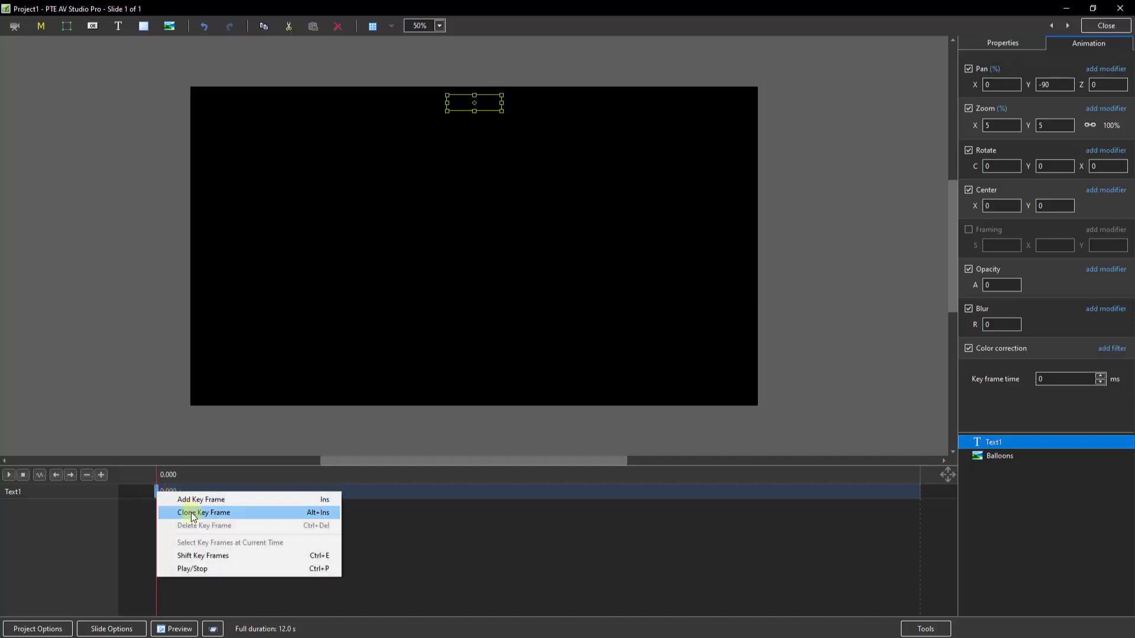
click(194, 513)
click(175, 491)
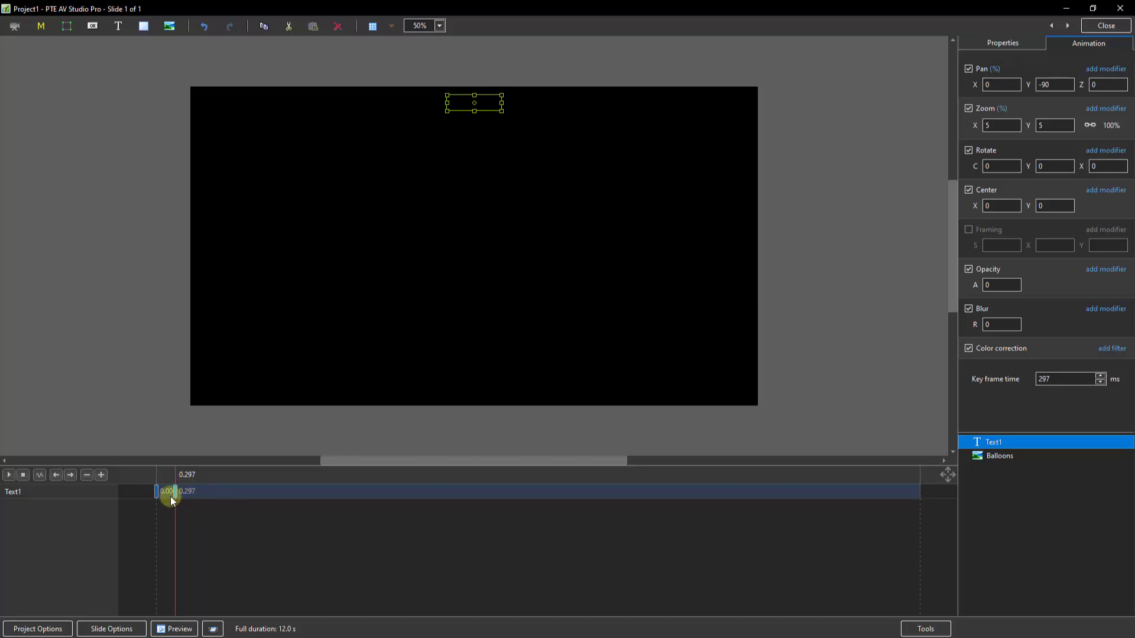
double_click(1058, 381)
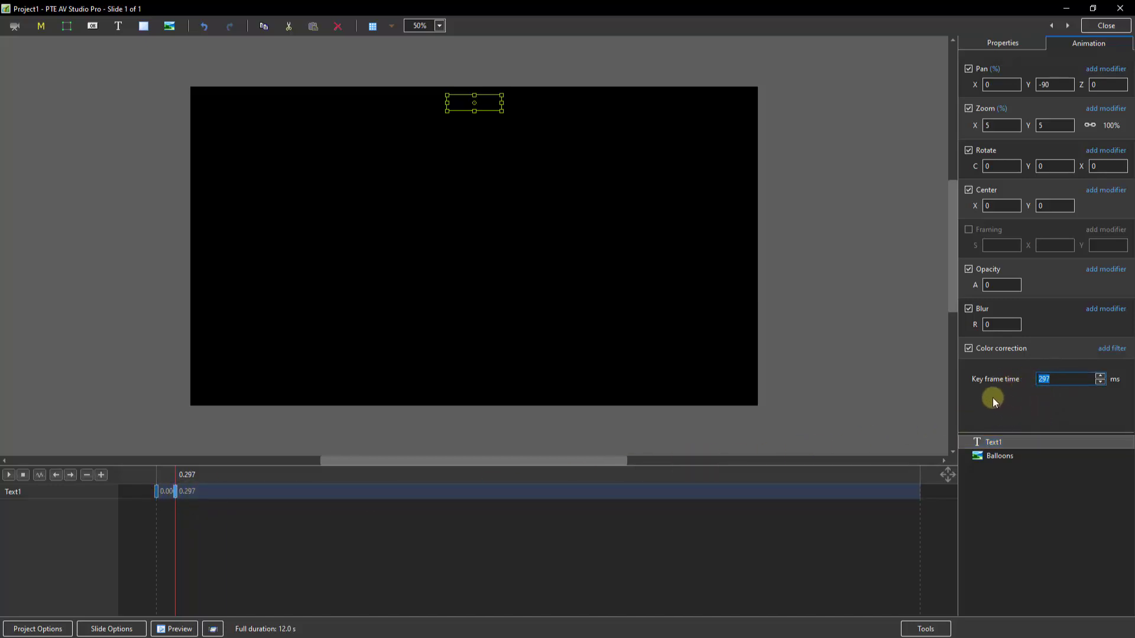
text(1000)
- Set the caption's opacity to 100 at the 1000 ms keyframe
click(156, 495)
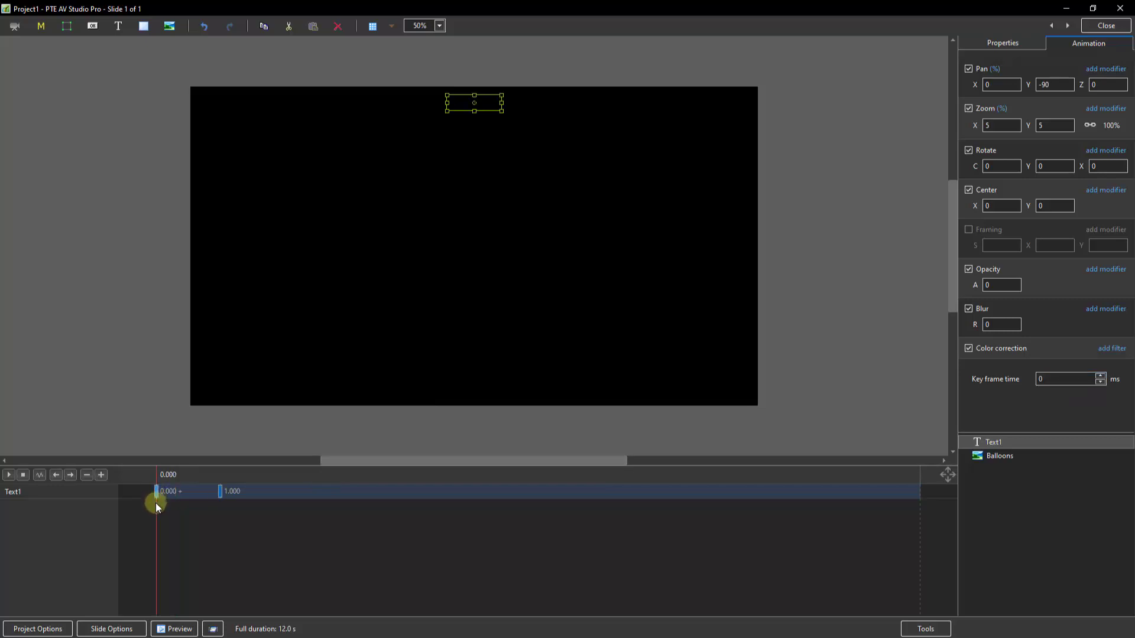
click(218, 495)
click(219, 494)
click(157, 494)
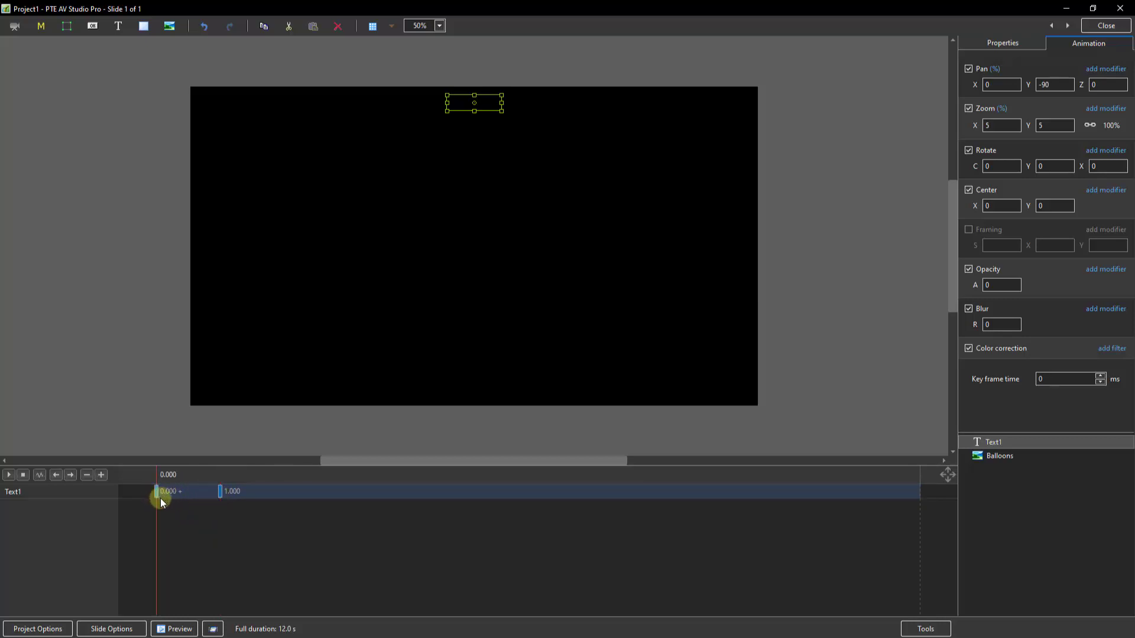
click(219, 493)
click(976, 285)
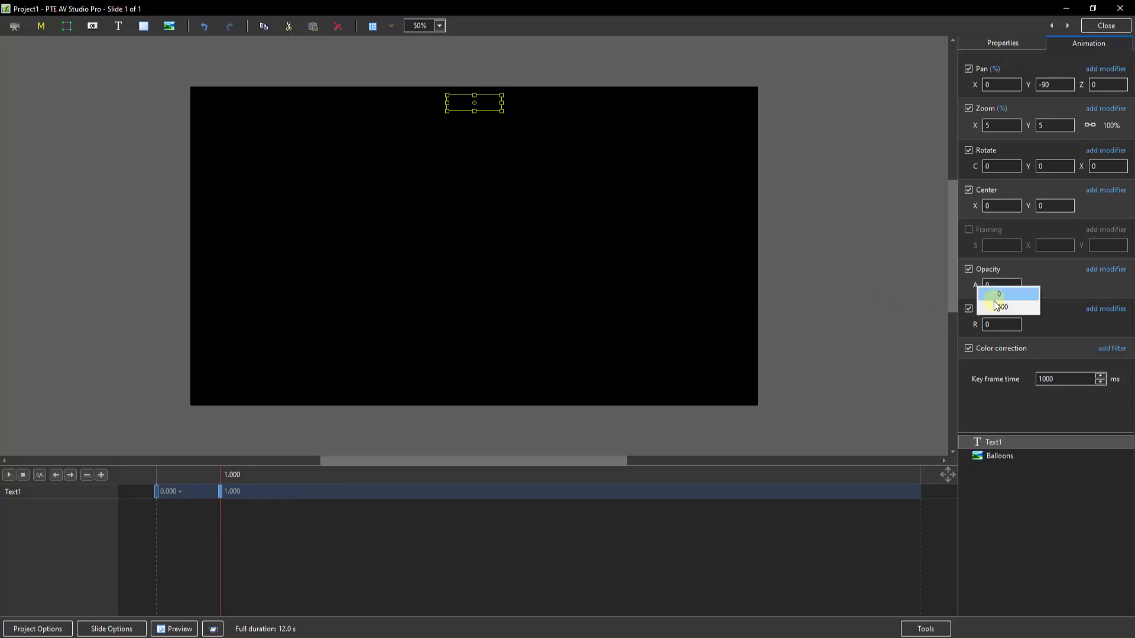
click(998, 304)
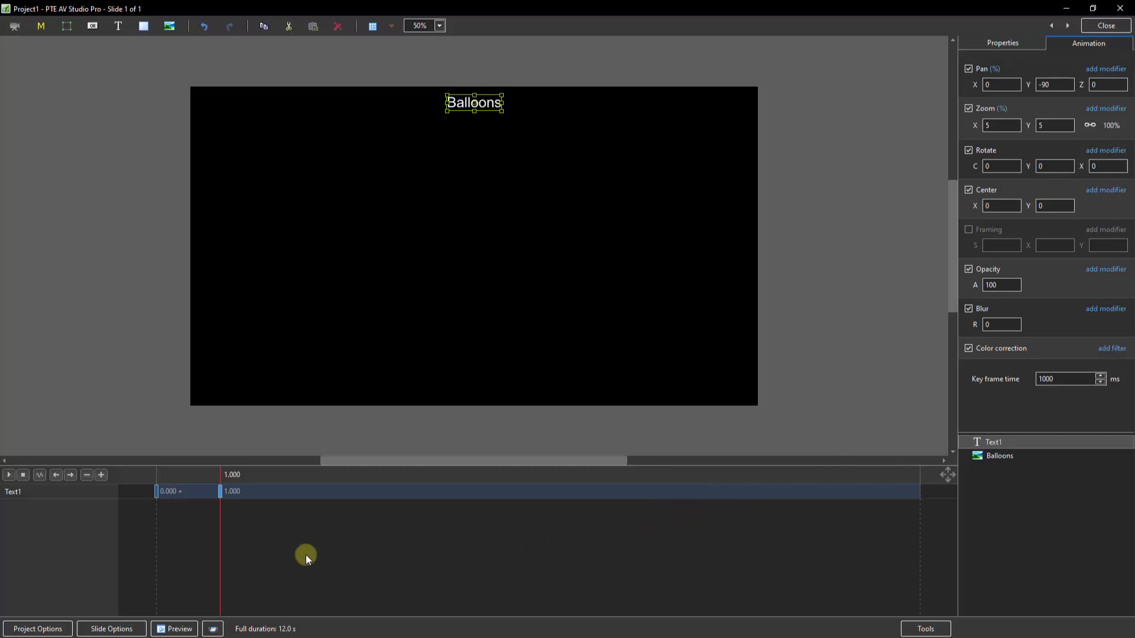
- Clone the 1-second keyframe and move the copy to 4000 ms
right_click(219, 492)
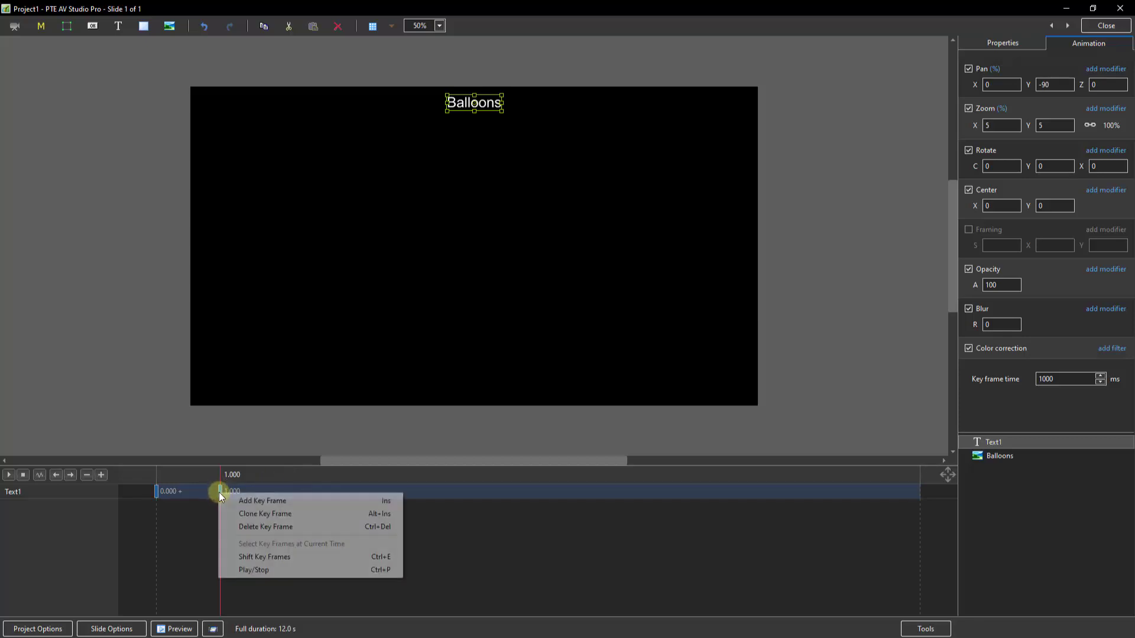
click(261, 515)
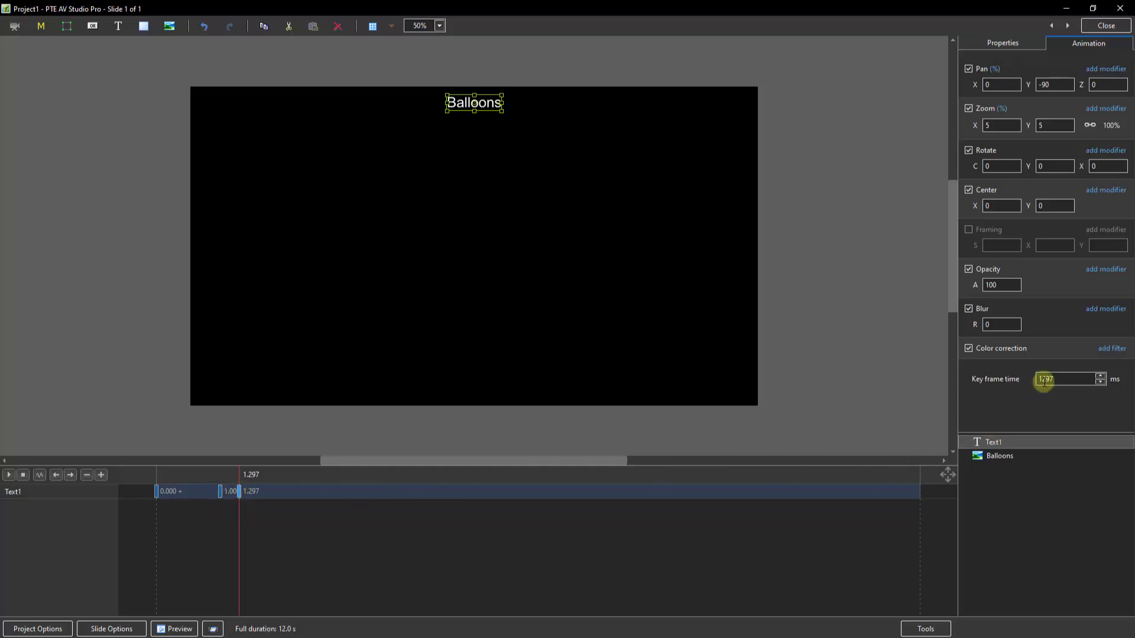
drag(1055, 379, 998, 383)
text(5000)
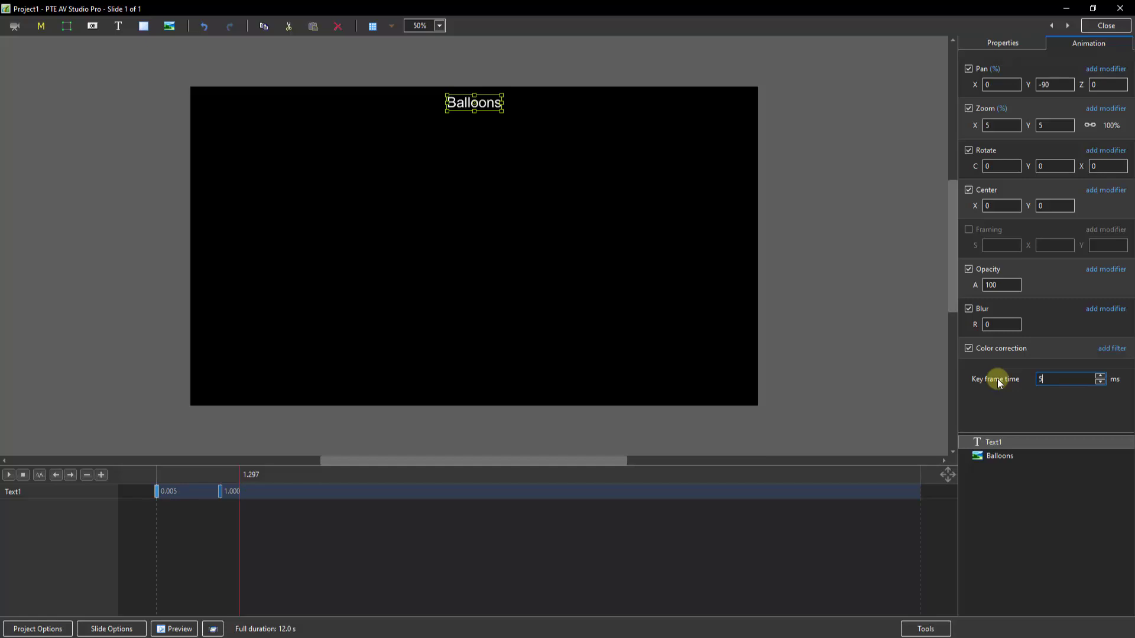
key(BackSpace)
key(BackSpace)
key(BackSpace)
key(BackSpace)
text(4000)
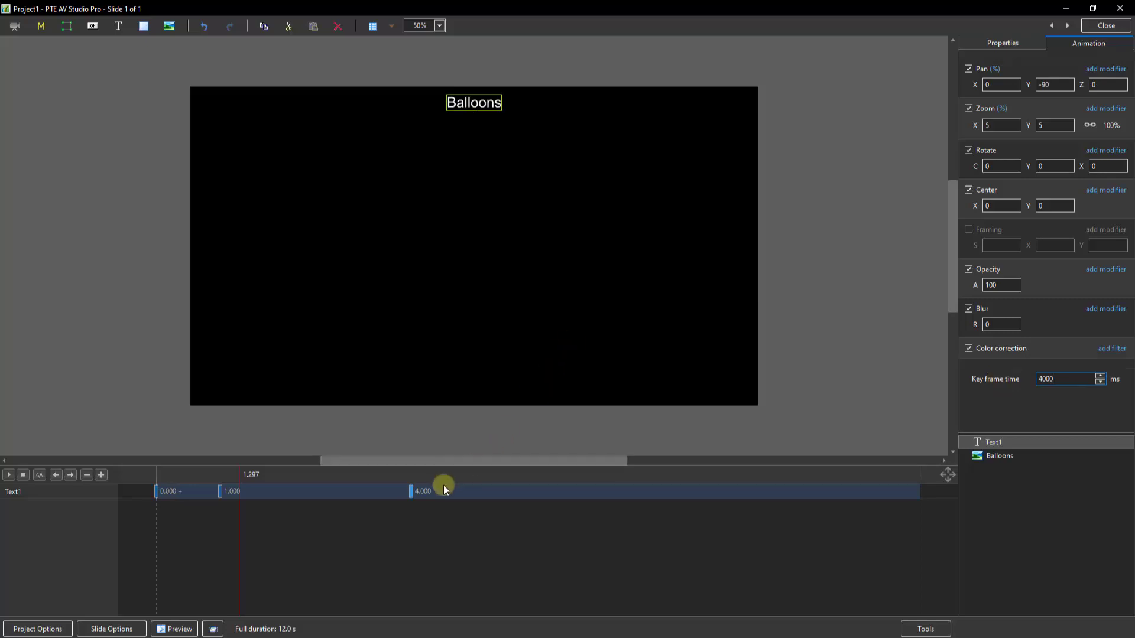
click(409, 496)
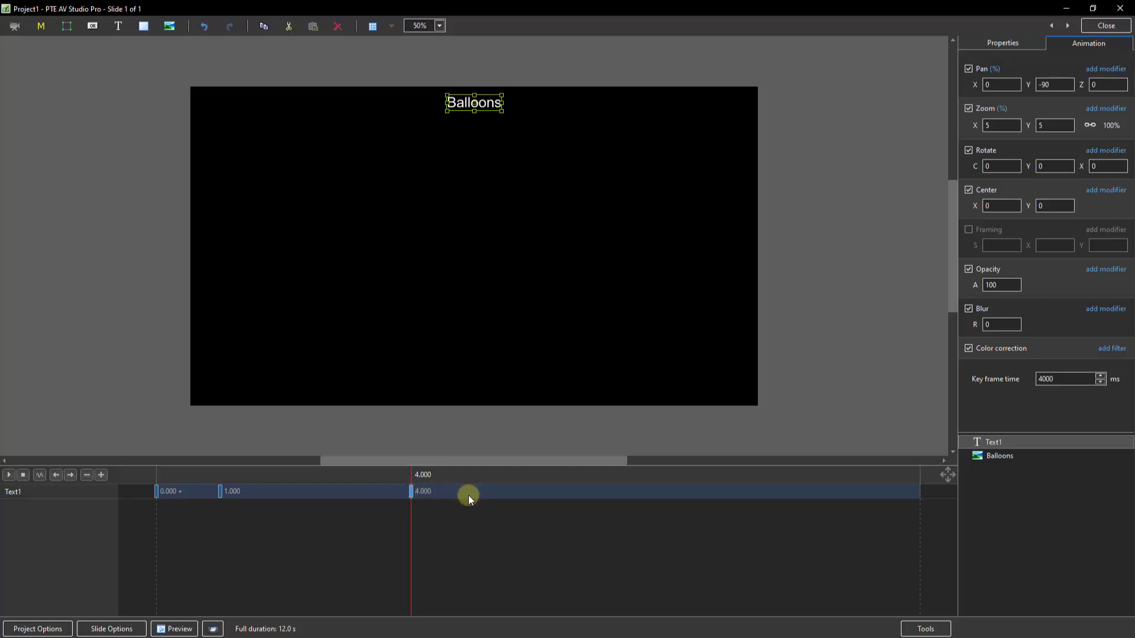
- Clone the 4.000 s keyframe to 5000 ms with opacity 0, then scrub to review
right_click(412, 490)
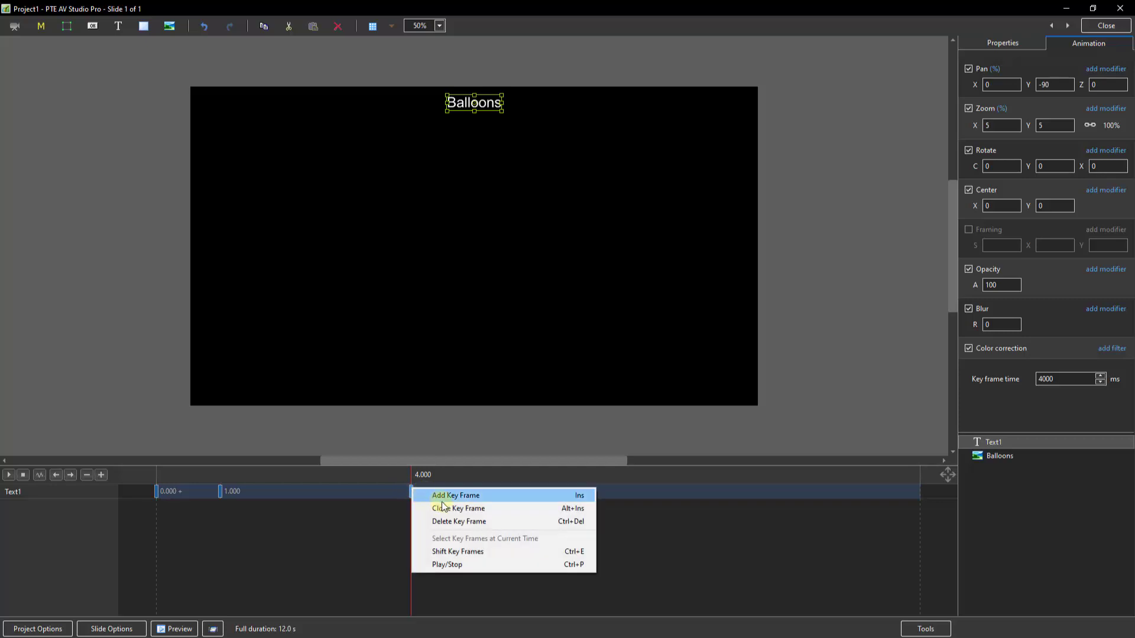
click(449, 509)
drag(1061, 378, 992, 390)
text(5000)
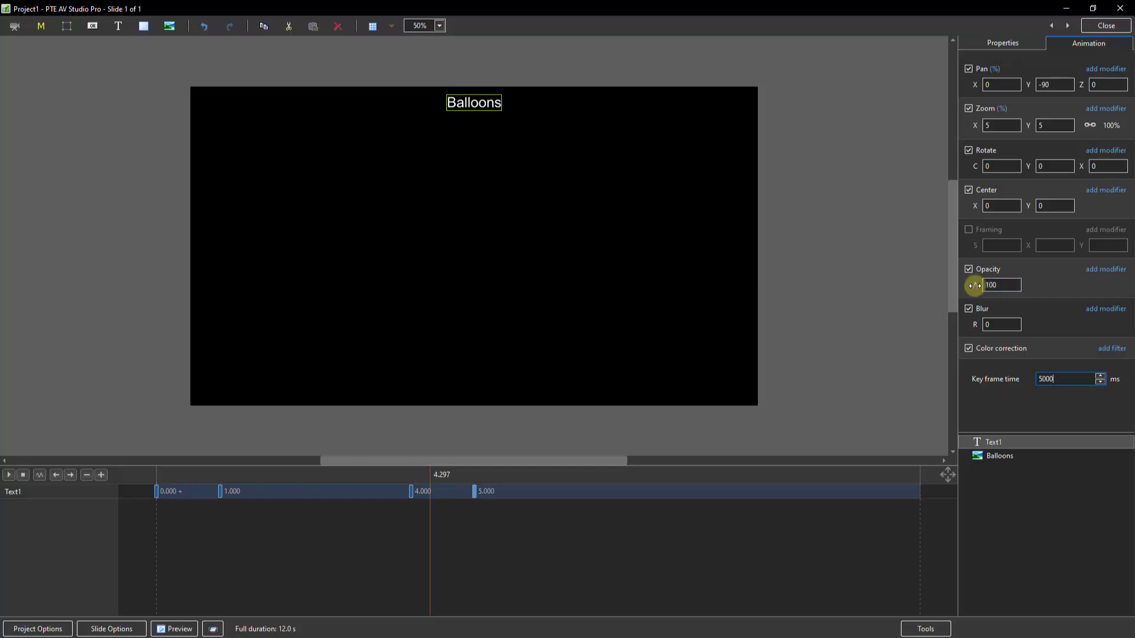
double_click(997, 289)
click(998, 293)
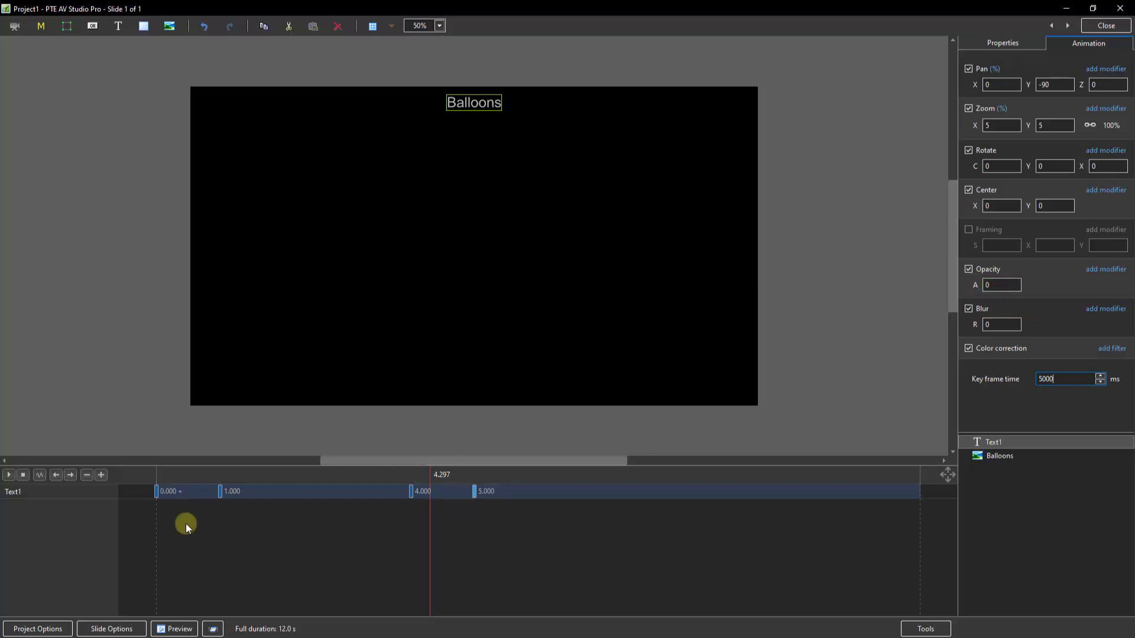
drag(157, 513, 485, 524)
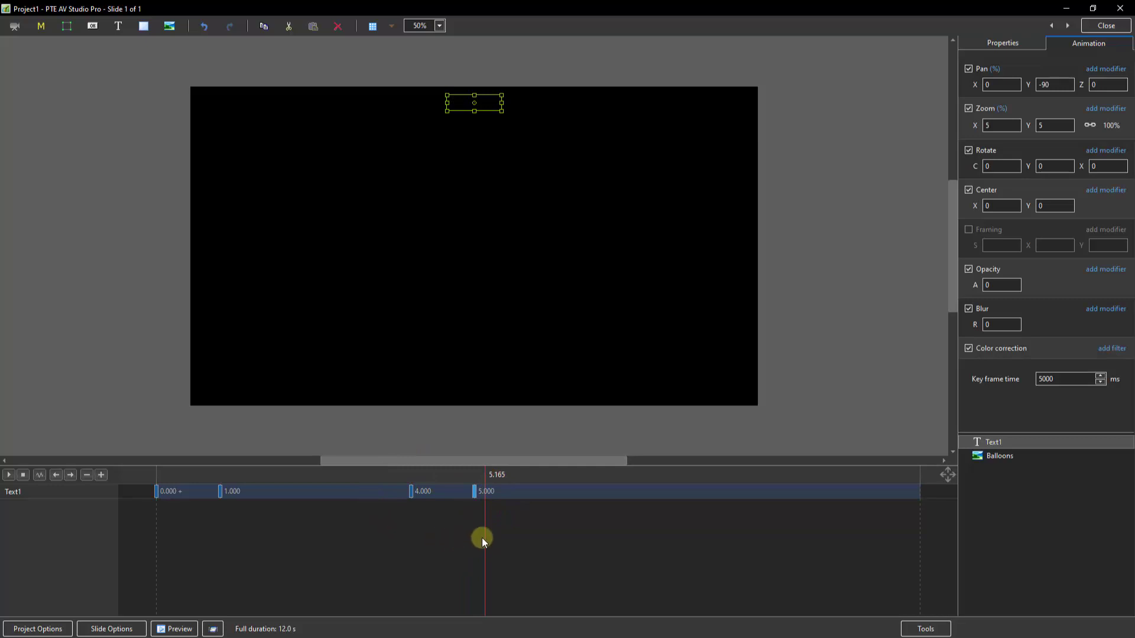
- Select the Text1 title and Balloons photo, and check the title's start and 5.000 s keyframes
click(997, 442)
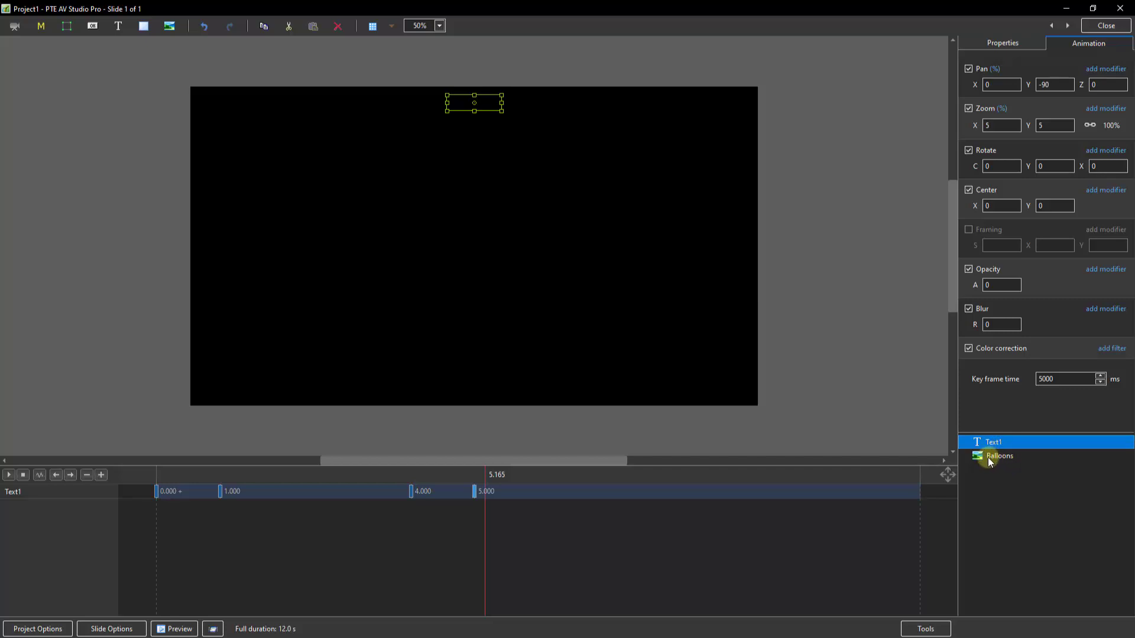
ctrl+click(990, 456)
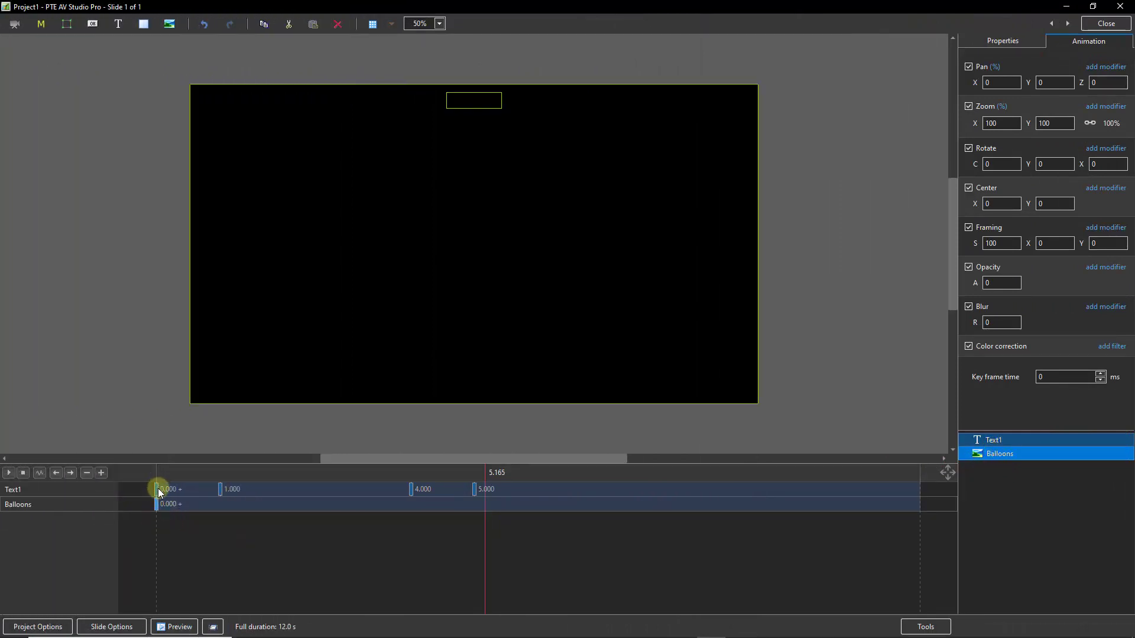
click(157, 489)
click(475, 489)
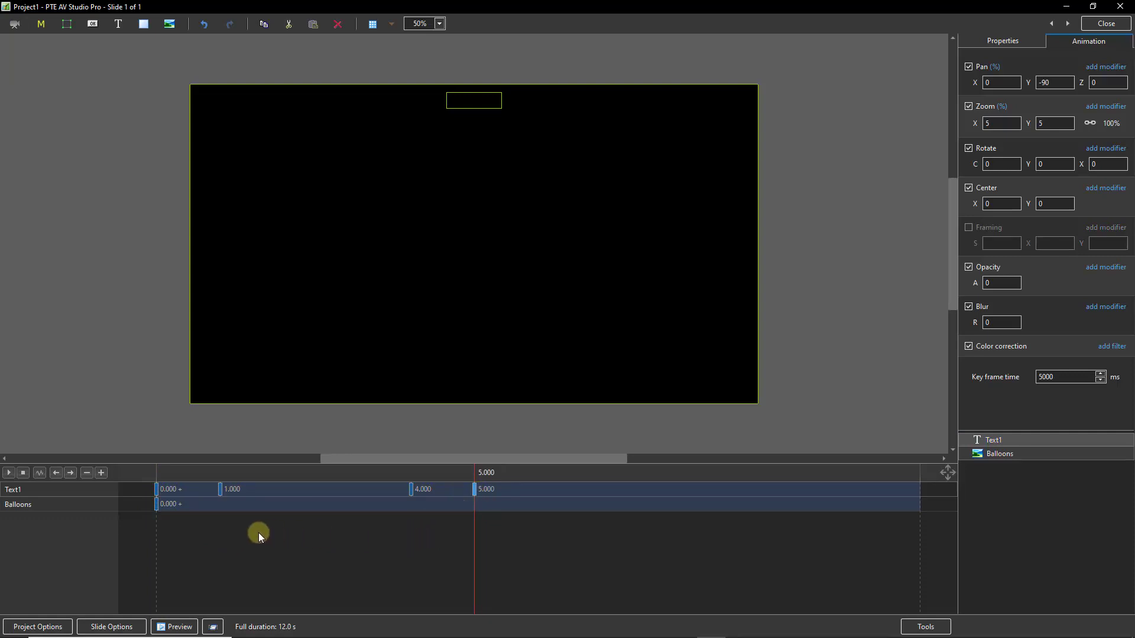
- Move Balloons' keyframe to 4.000 s, clone it to 5.000 s at opacity 100, and play back
click(156, 504)
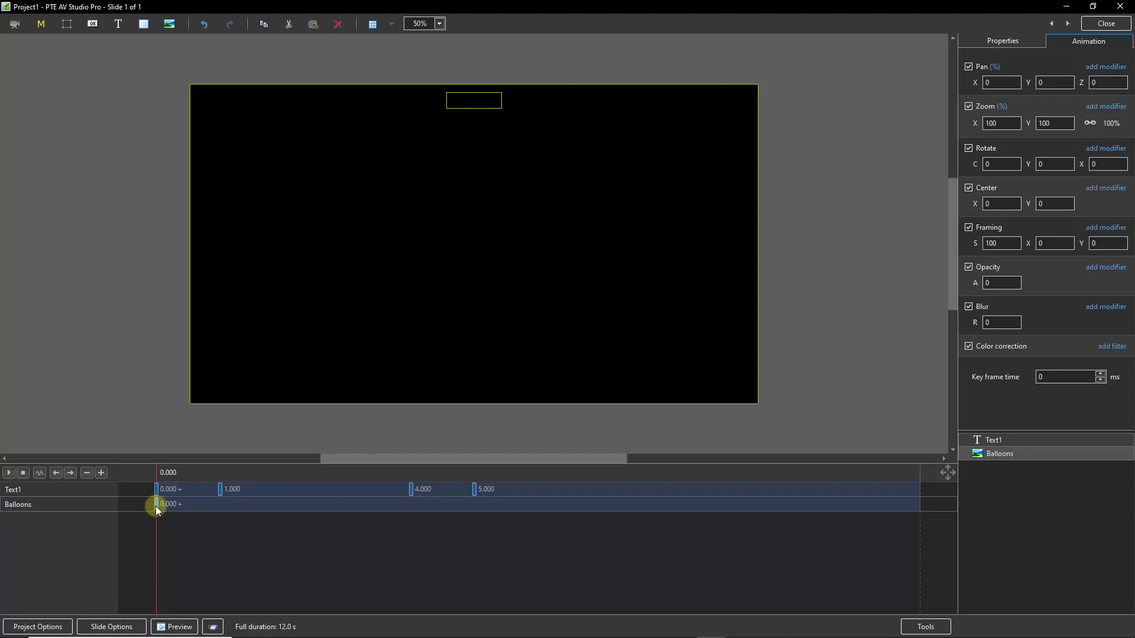
drag(158, 506, 418, 519)
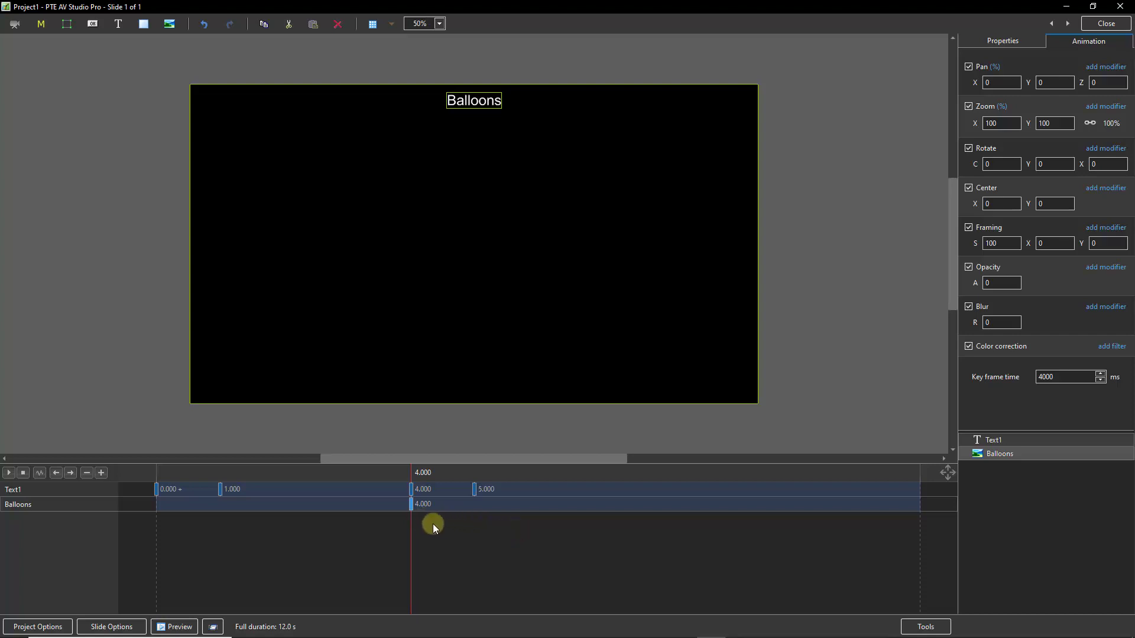
right_click(411, 505)
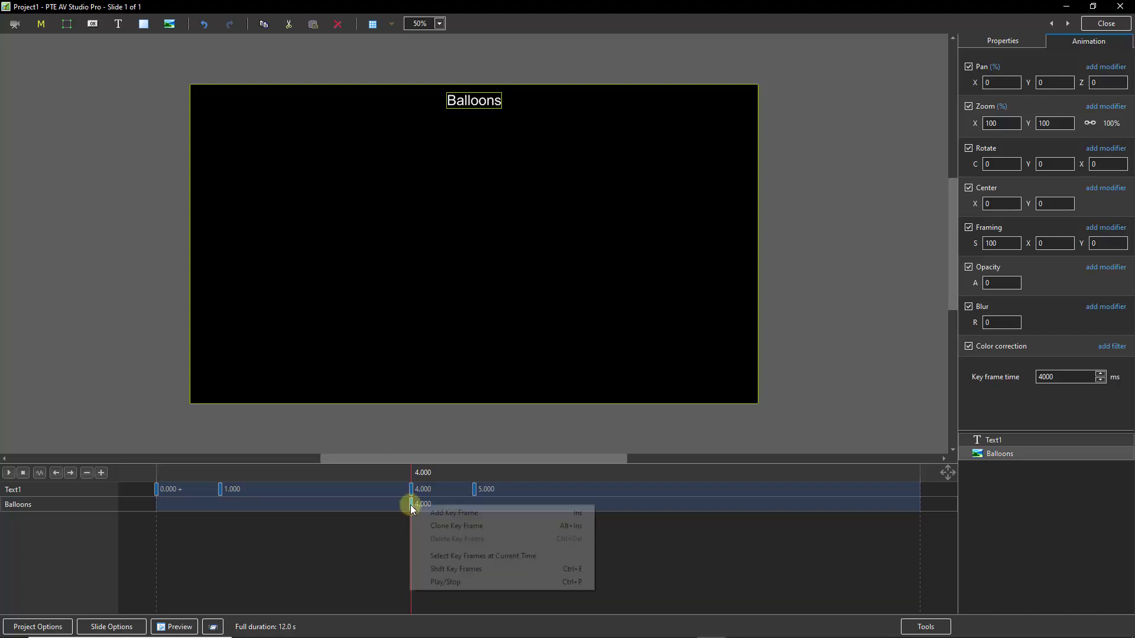
click(452, 526)
drag(430, 504, 473, 506)
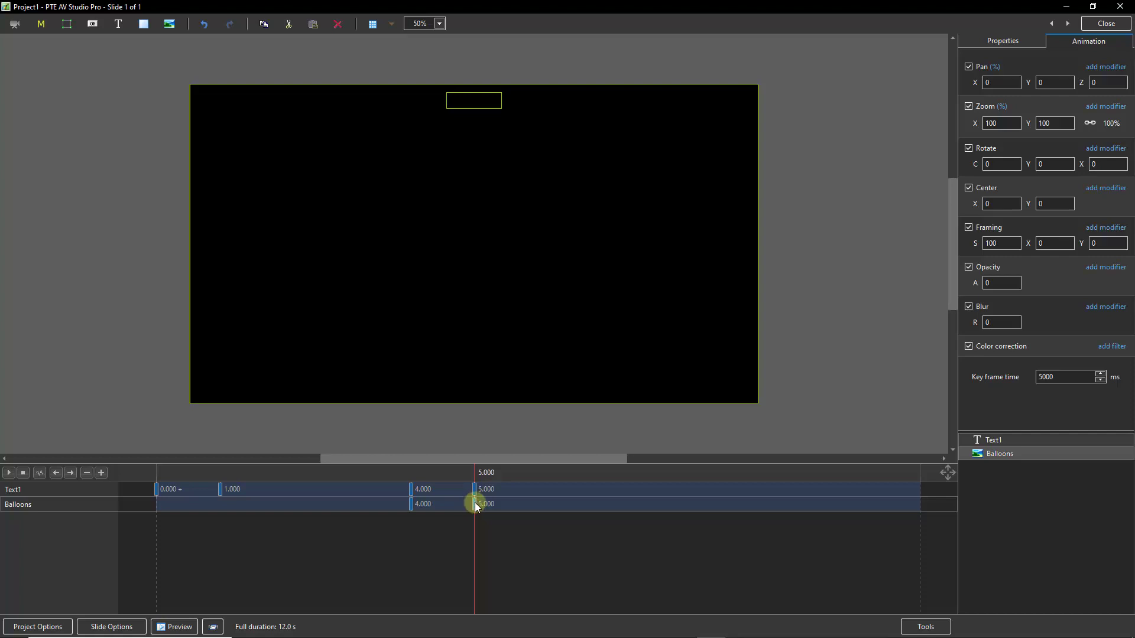
right_click(973, 284)
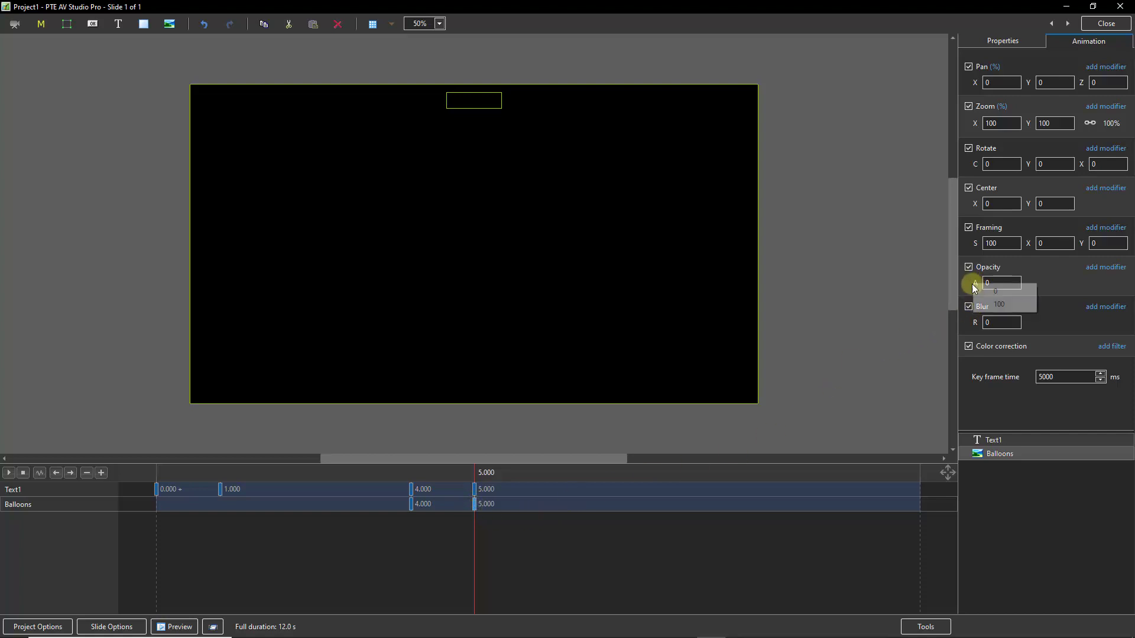
click(1000, 305)
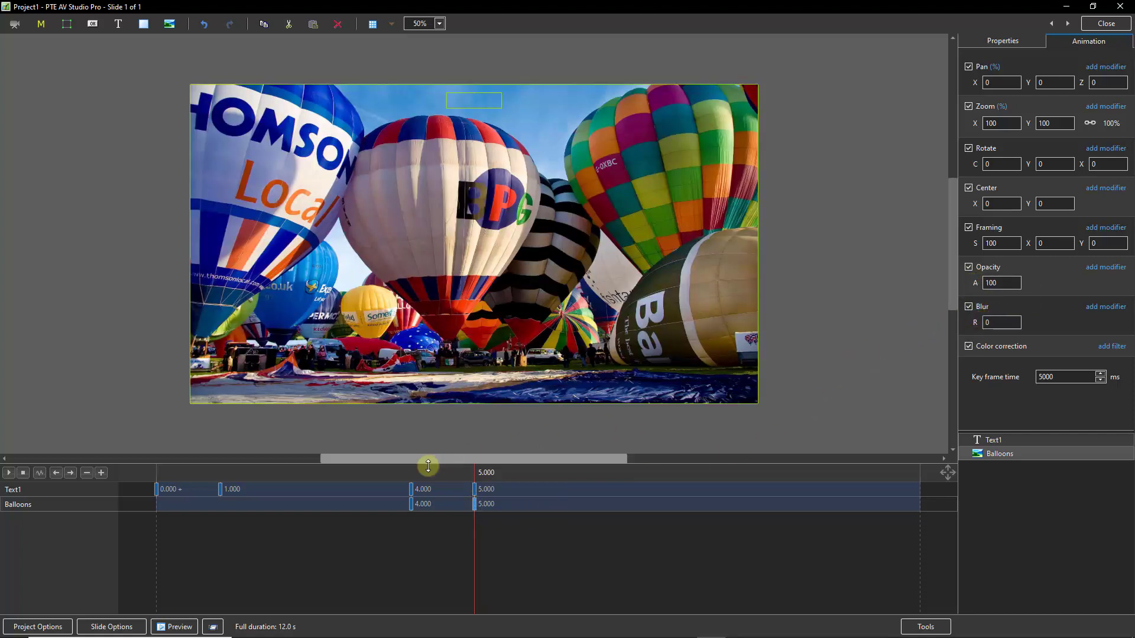
click(155, 522)
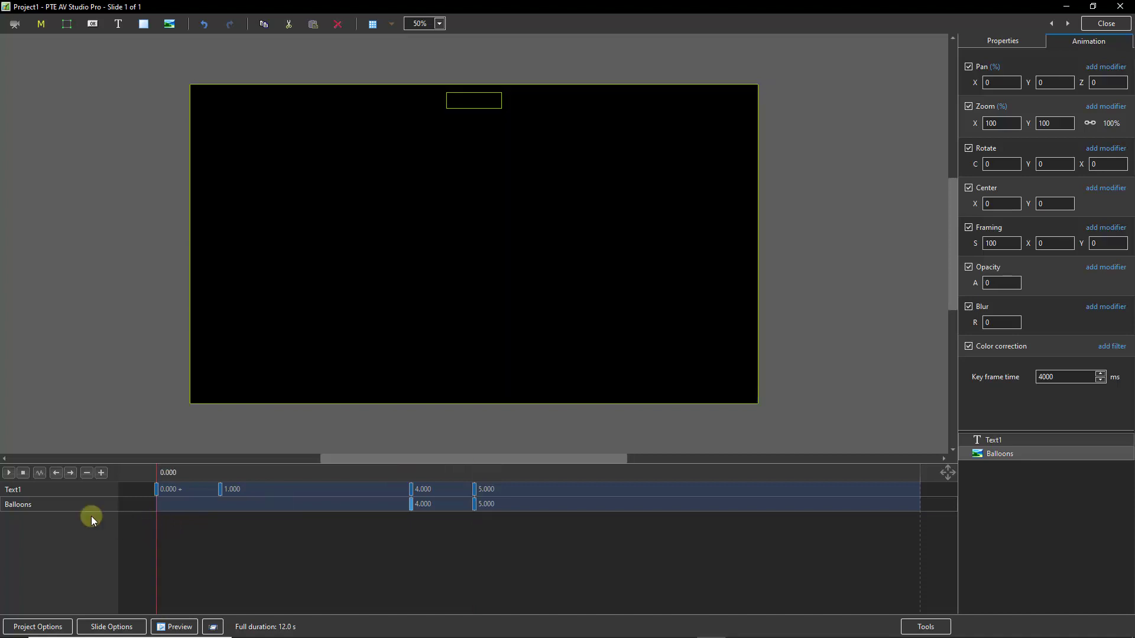
click(8, 473)
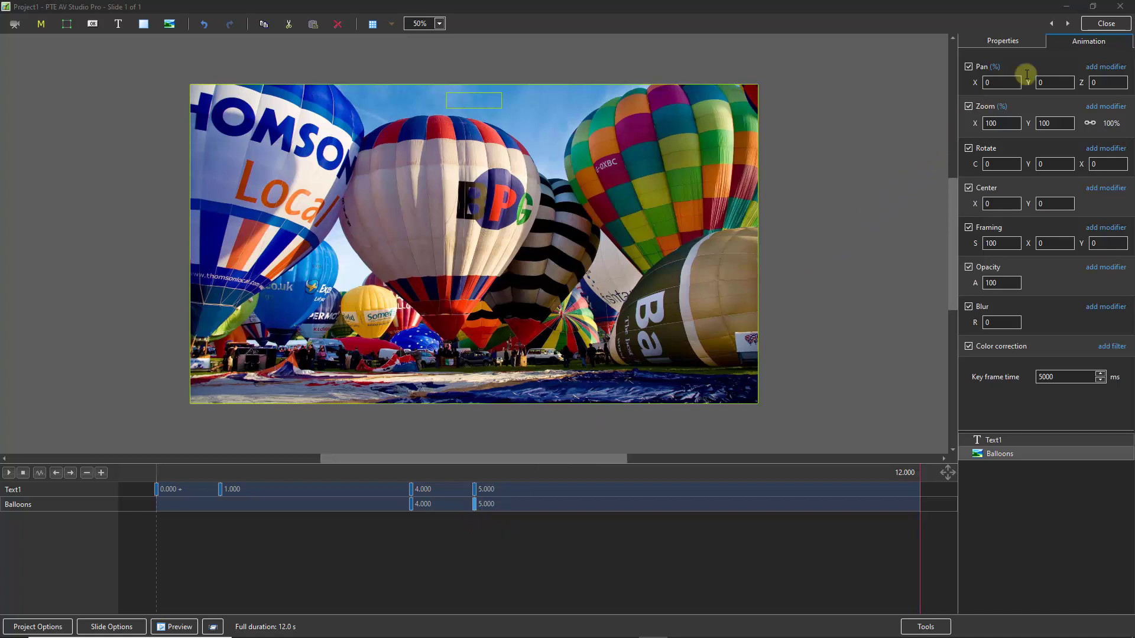
- Close the Objects and Animation editor to return to the main project window
click(1102, 28)
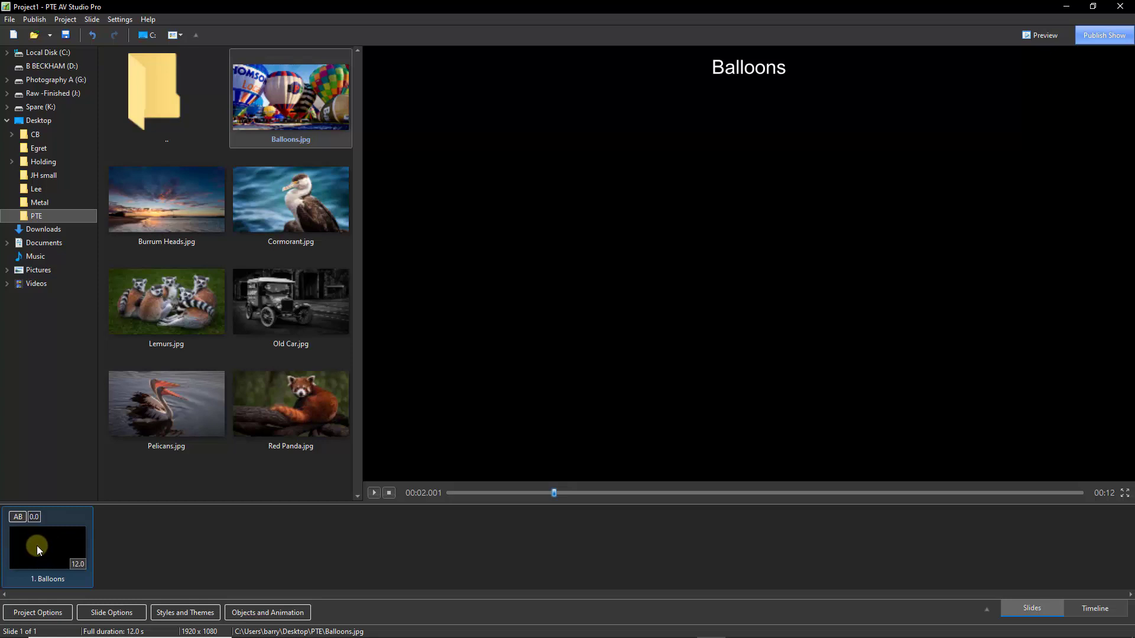
- Create a user style named '12s with title' from the Balloons slide in Styles and Themes
click(179, 613)
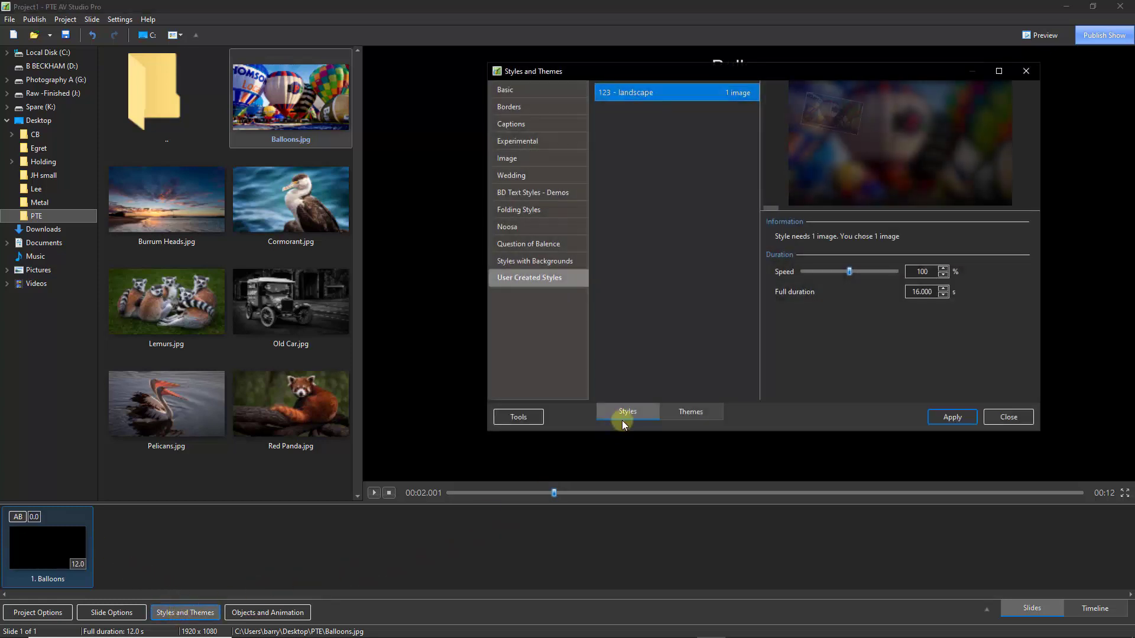
click(514, 417)
click(519, 418)
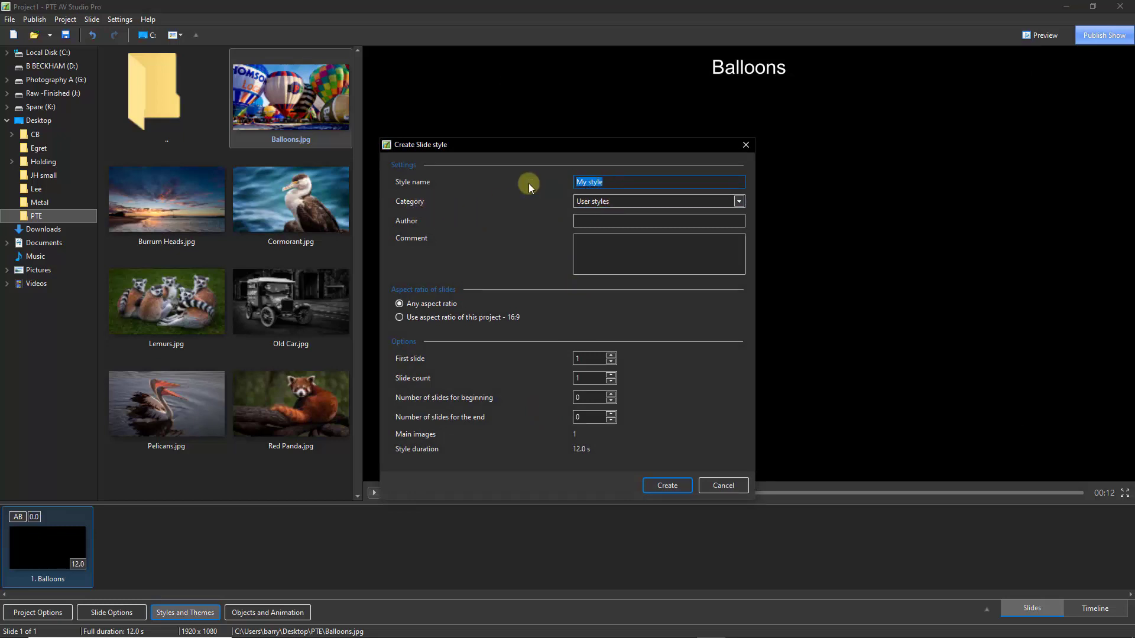
text(12s with title)
click(581, 224)
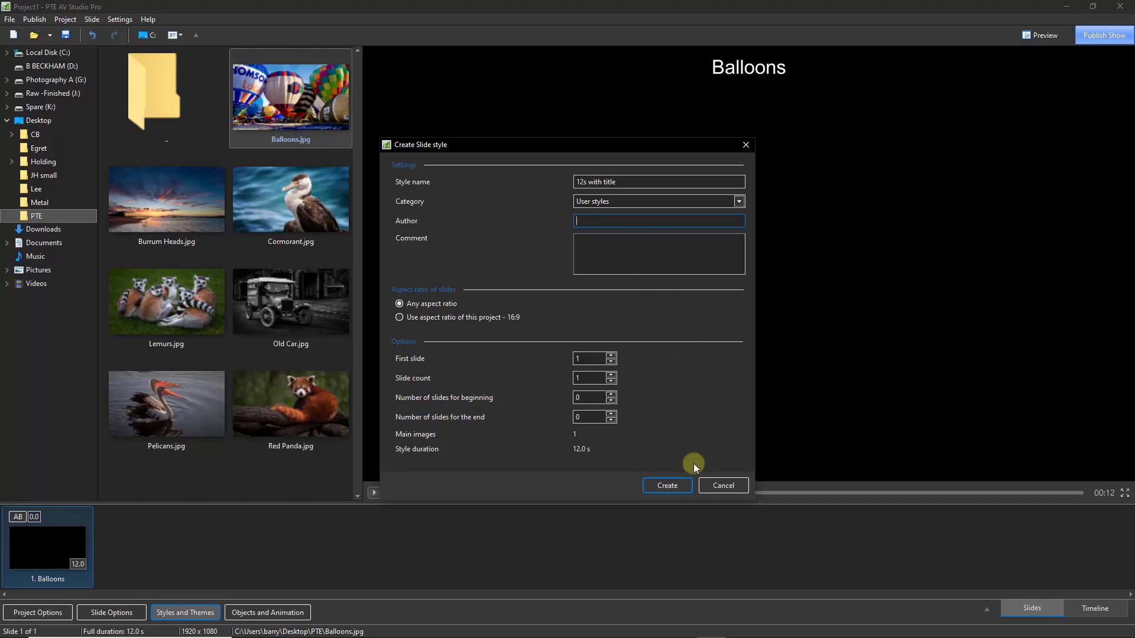
click(666, 487)
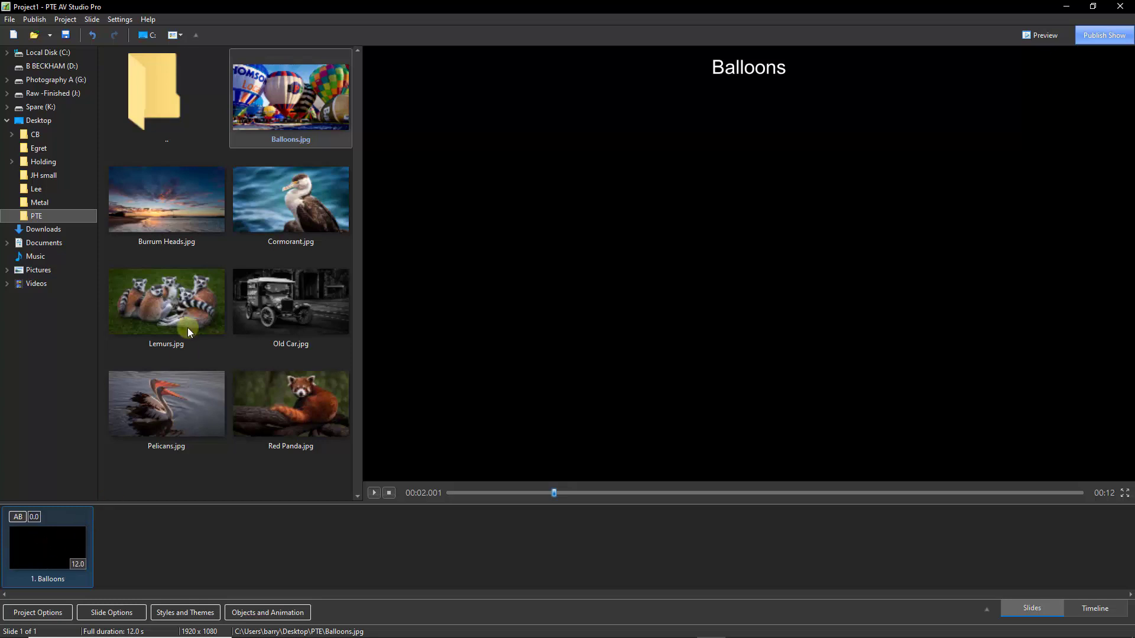
- Add Burrum Heads, Cormorant, Lemurs, Old Car, Pelicans and Red Panda as slides, then select slides 2–7
double_click(170, 200)
double_click(271, 194)
double_click(198, 299)
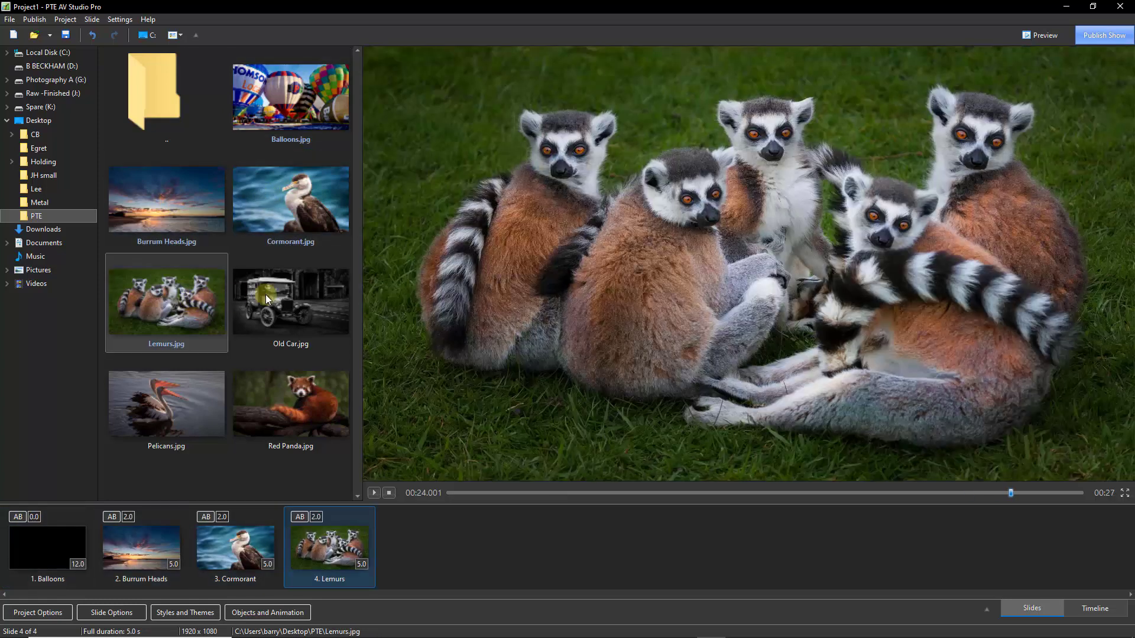
double_click(279, 300)
double_click(190, 387)
double_click(304, 399)
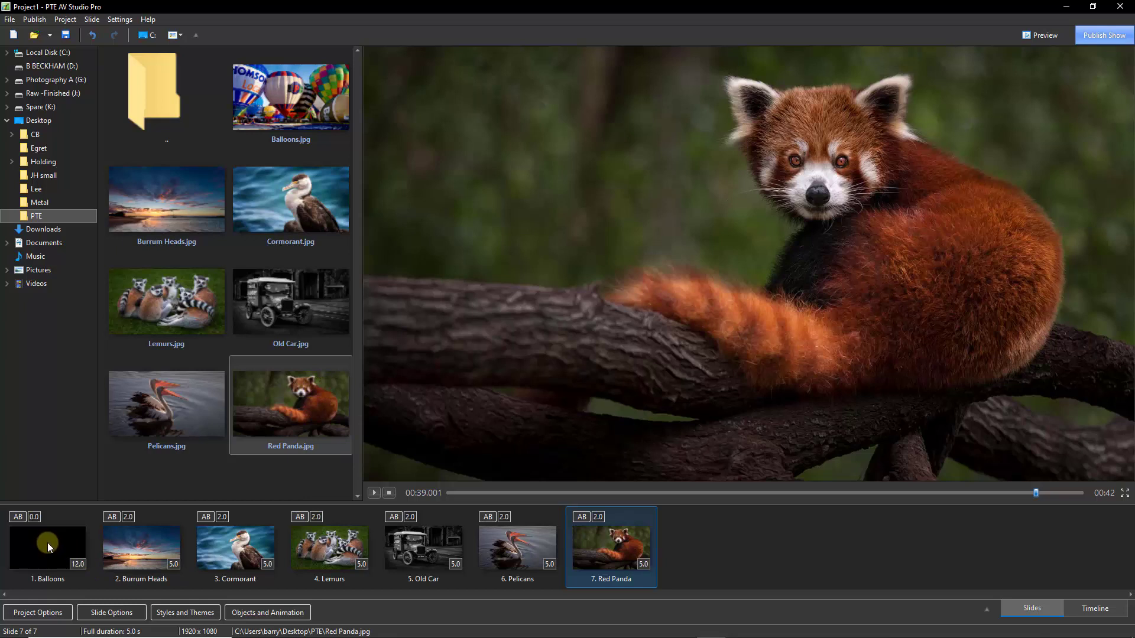
click(139, 544)
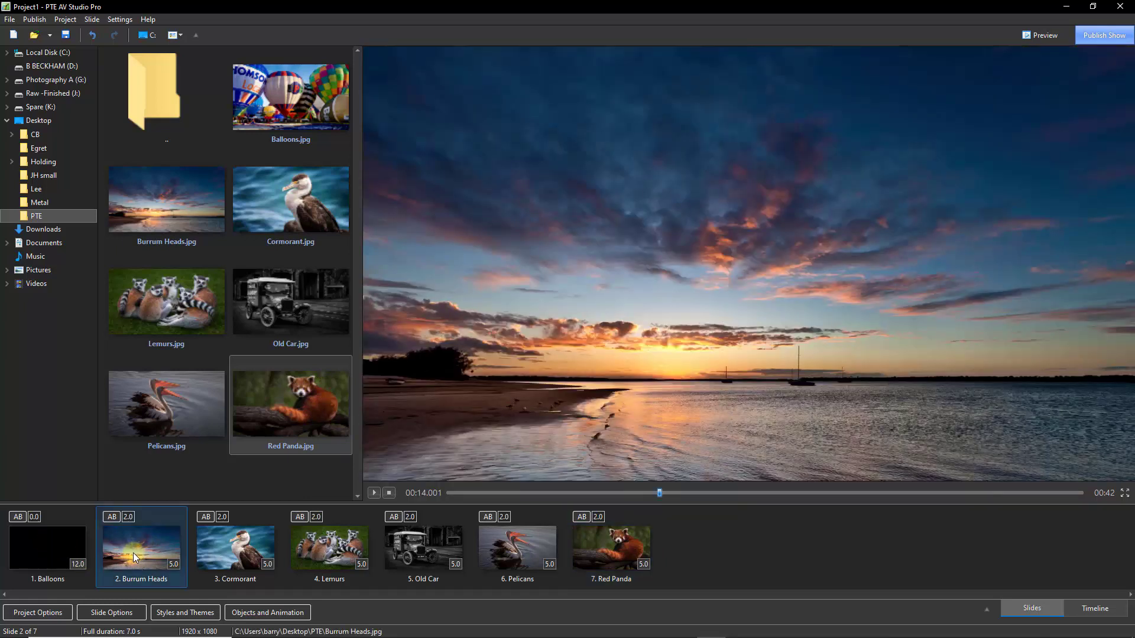
shift+click(605, 547)
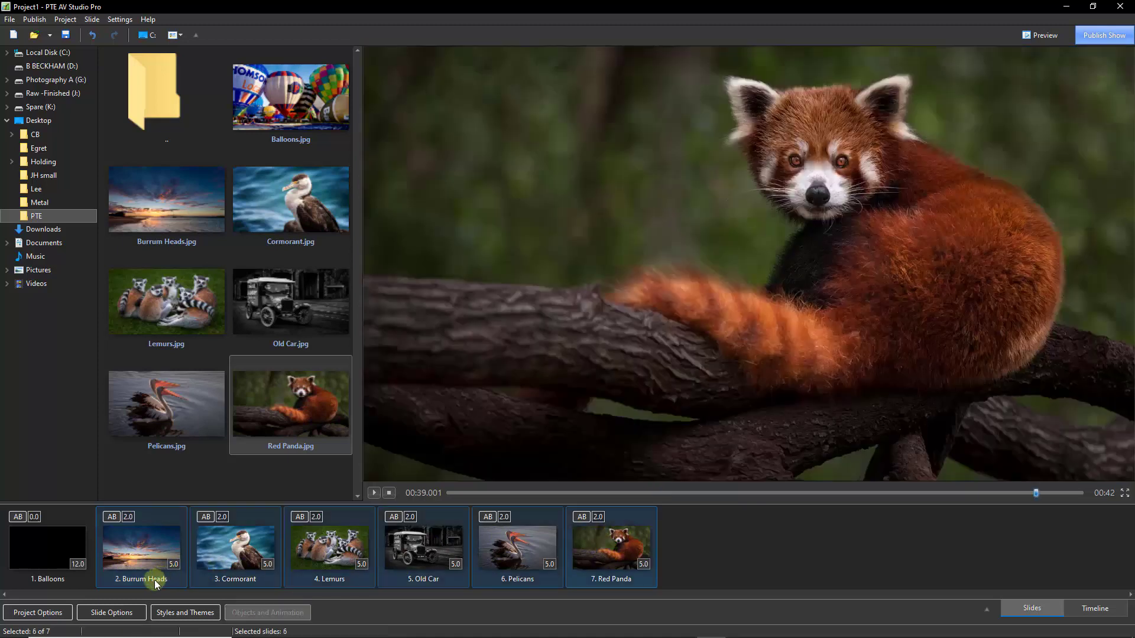
- Apply the '12s with title' user style to slides 2–7, then select Balloons alone
click(165, 614)
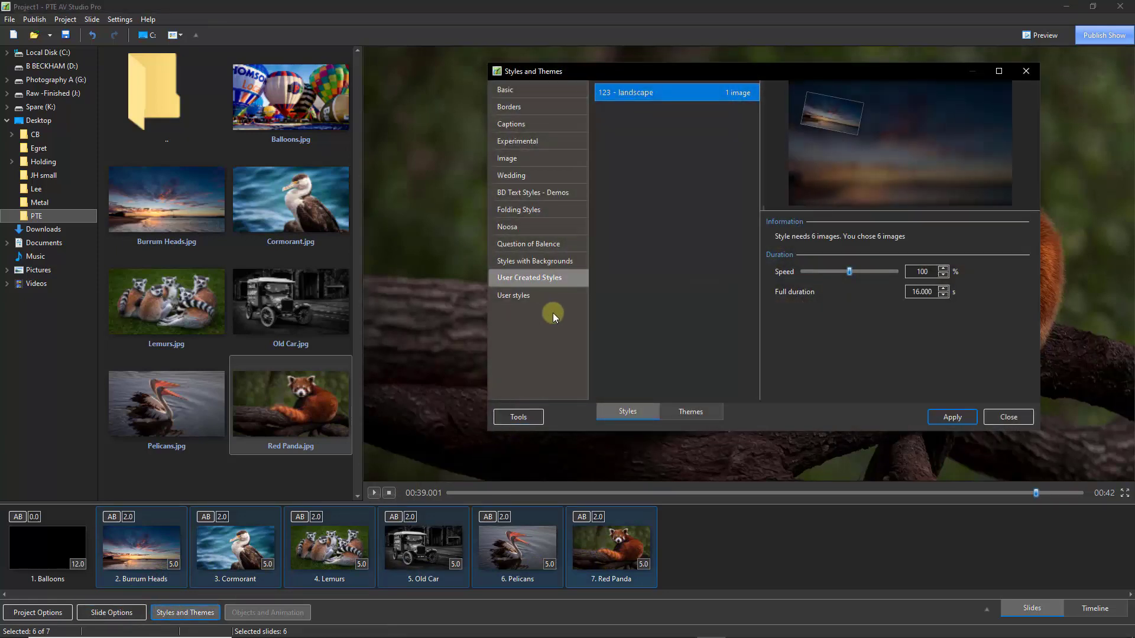
click(512, 295)
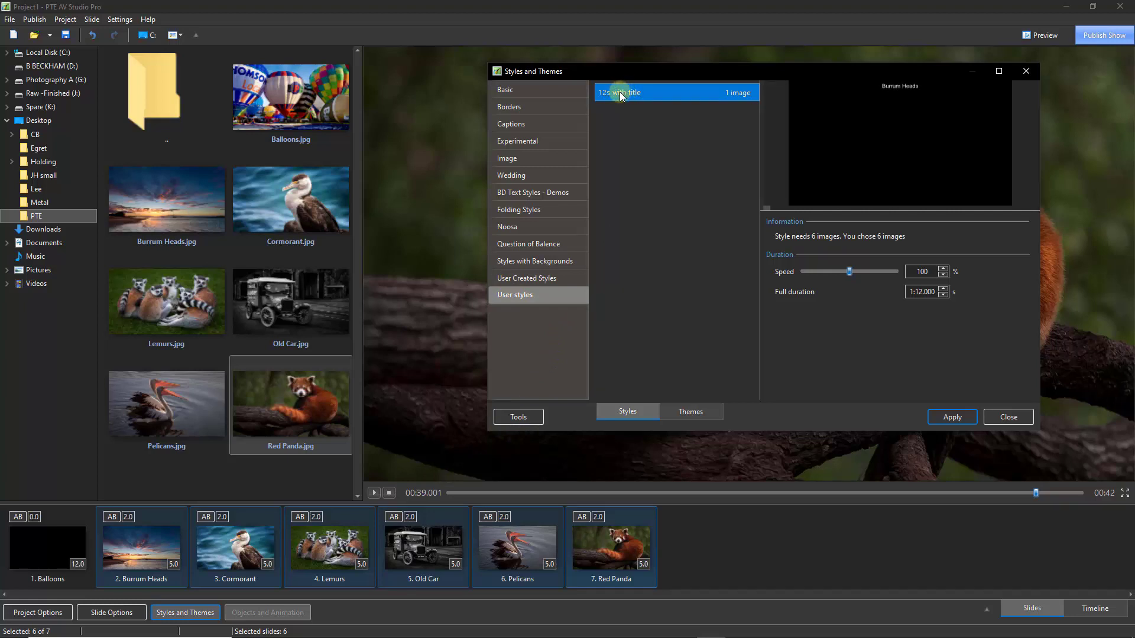
double_click(618, 95)
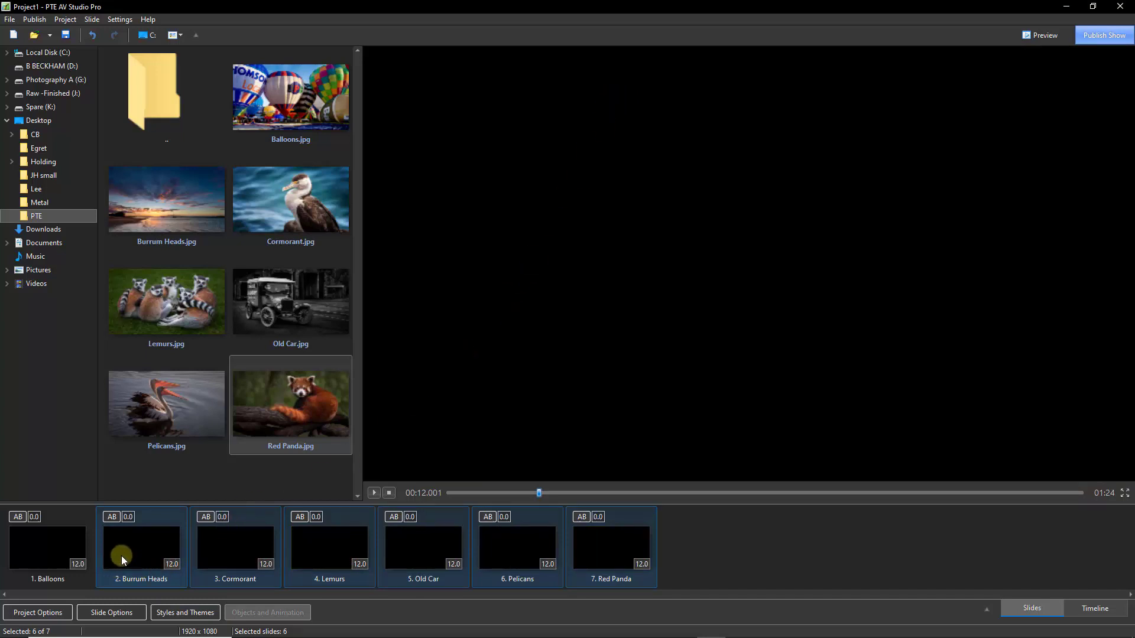
click(40, 560)
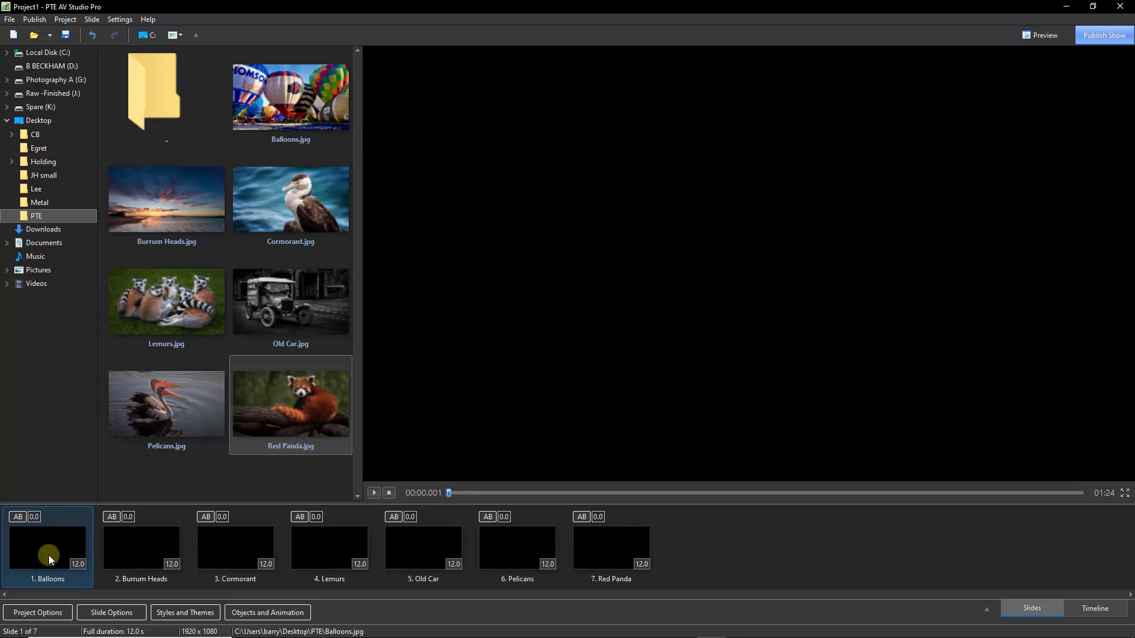
key(ctrl+shift+b)
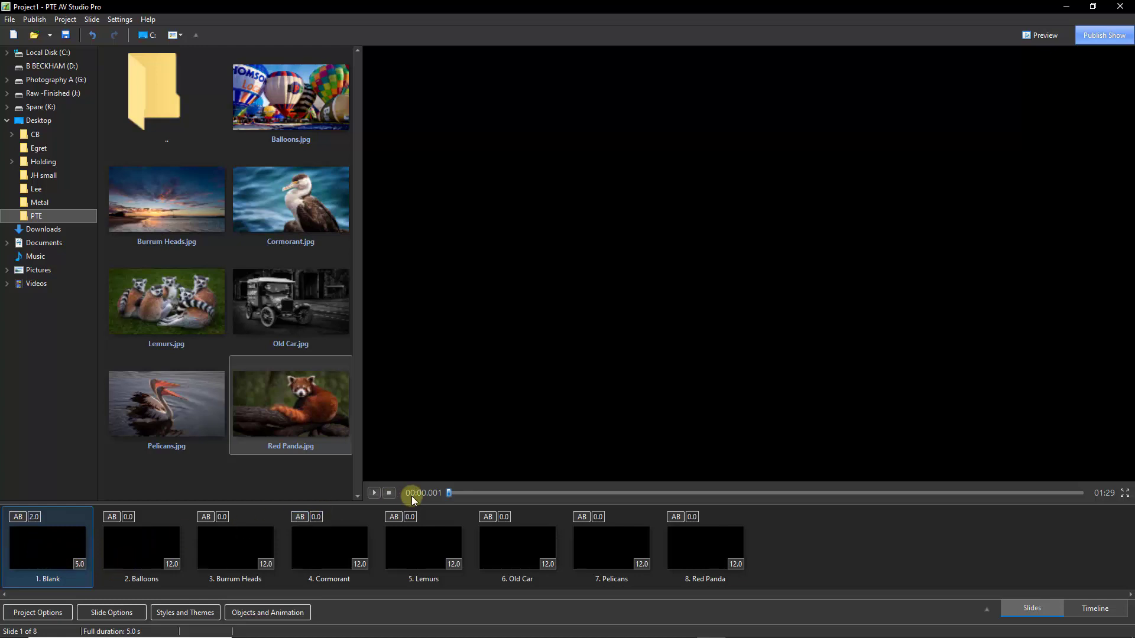
click(375, 493)
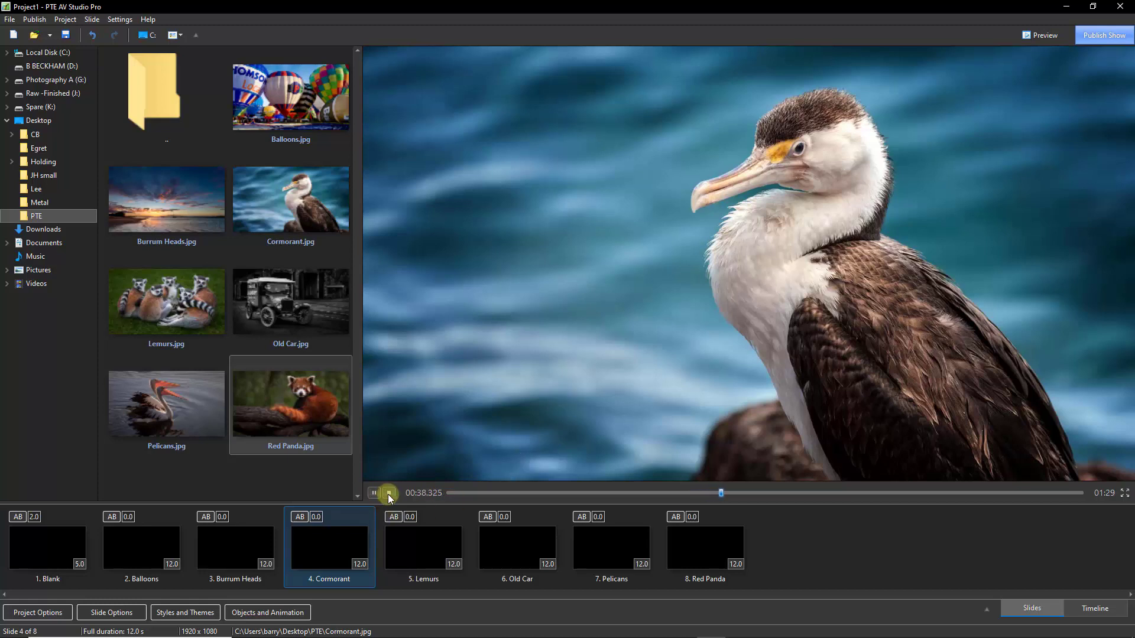
click(388, 492)
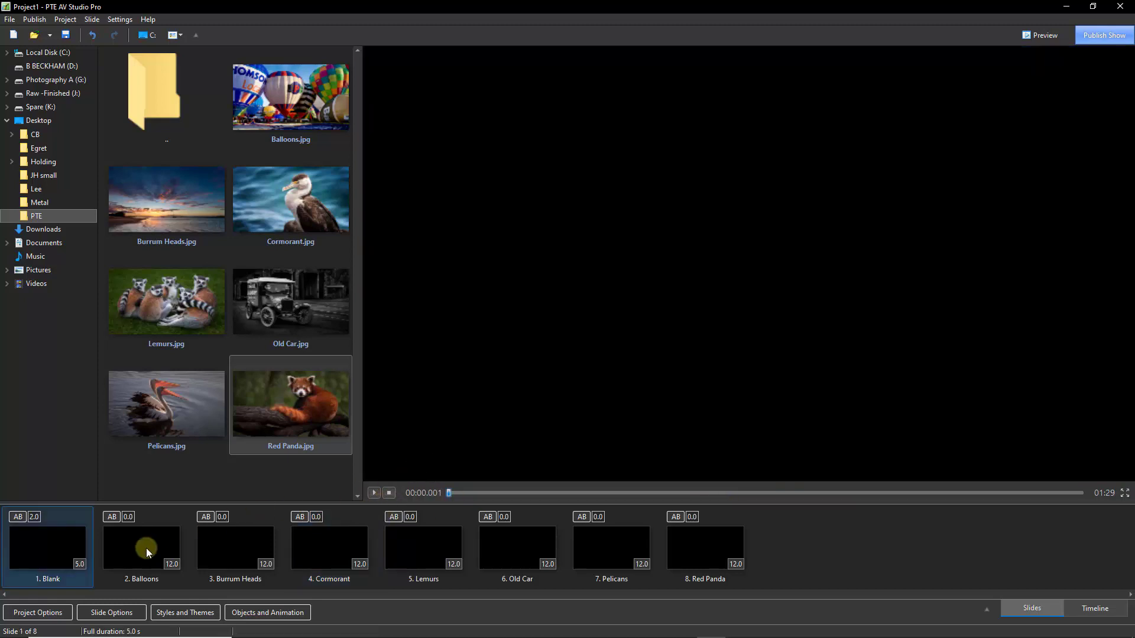
- In Balloons' animation editor, clone the 5.000 s keyframe twice and move one clone to the slide end
click(141, 548)
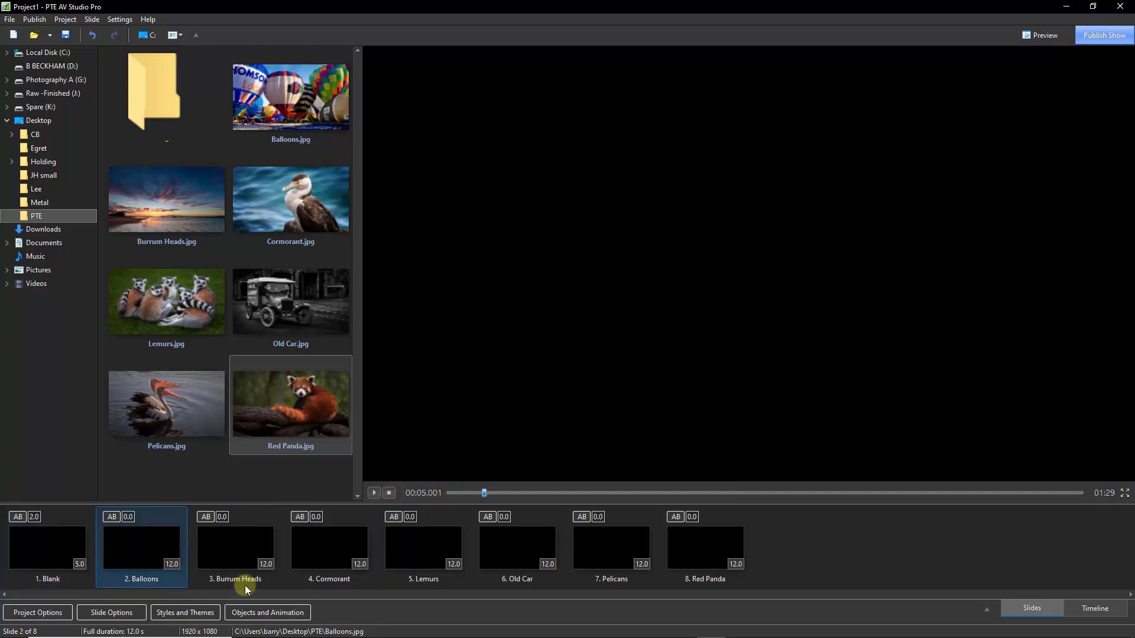
click(272, 614)
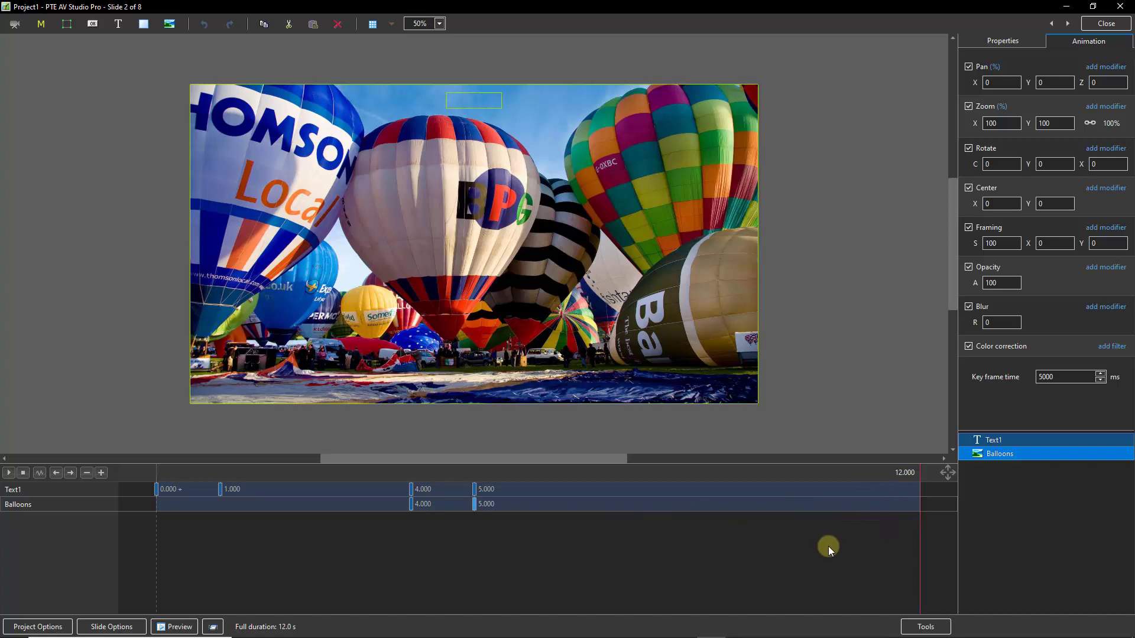
right_click(474, 503)
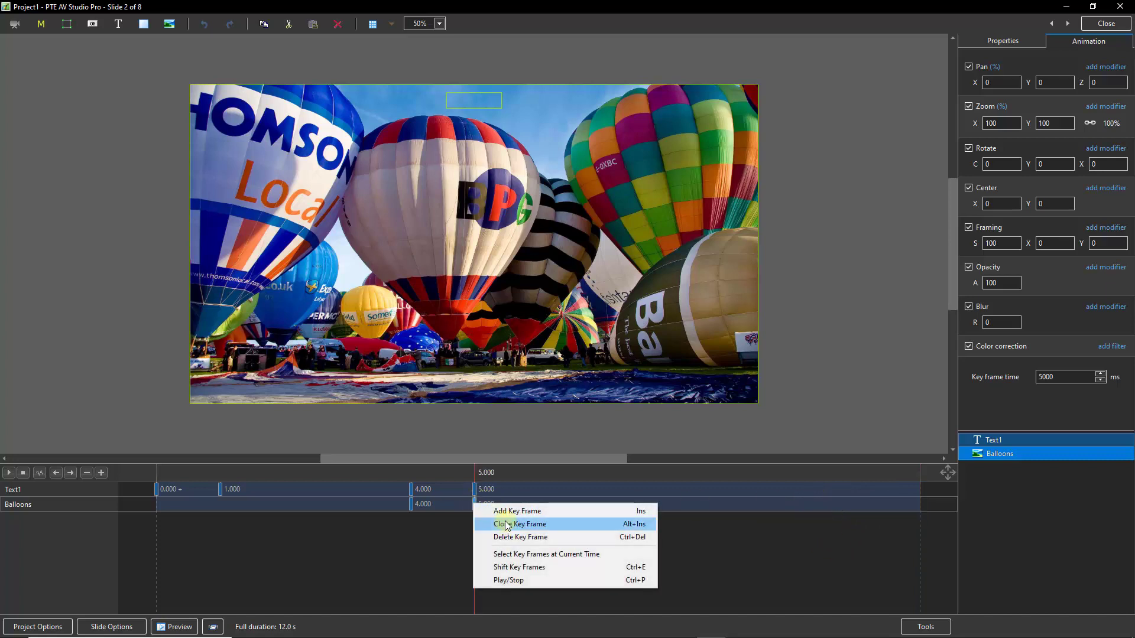
click(506, 524)
drag(474, 504, 494, 508)
right_click(494, 507)
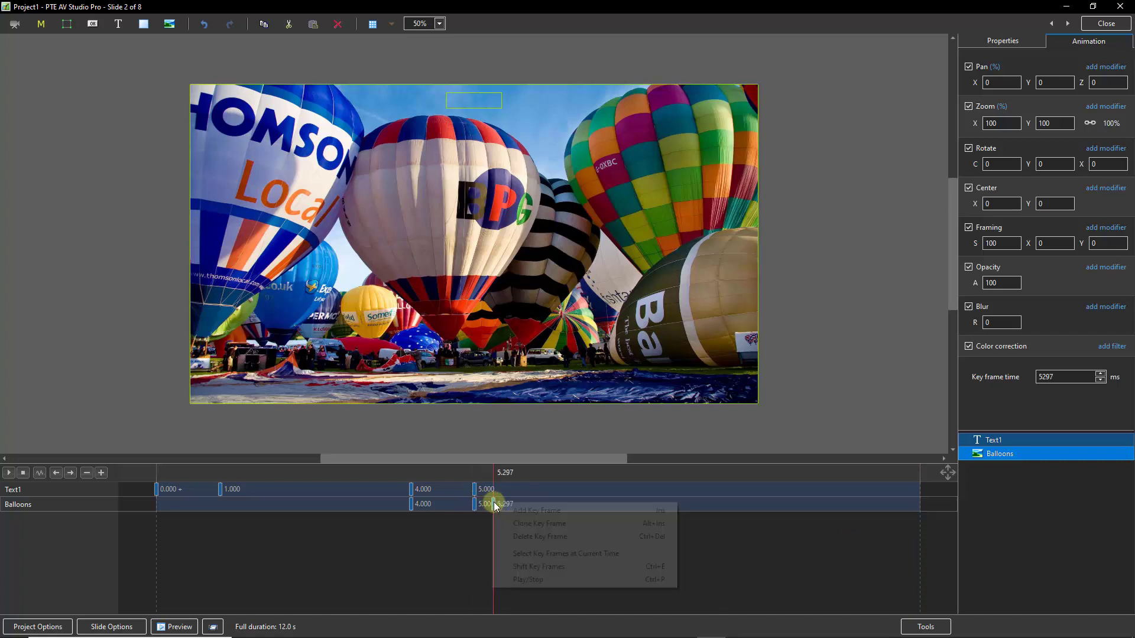
click(527, 524)
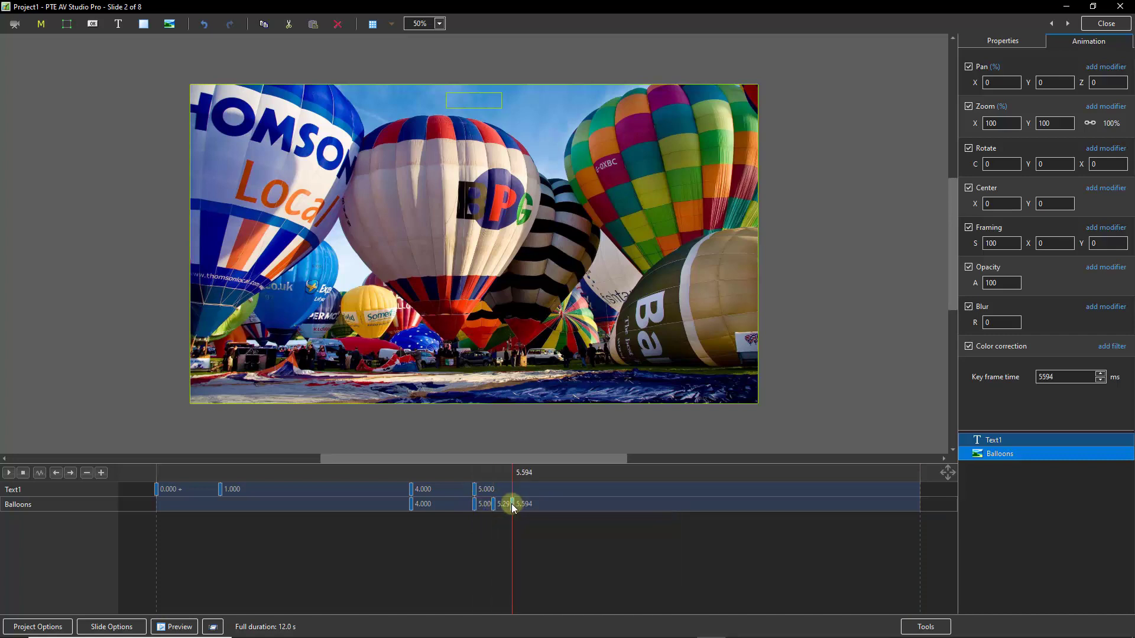
mouse_move(511, 504)
mouse_down()
mouse_move(813, 522)
mouse_move(915, 520)
mouse_move(921, 505)
mouse_up()
- Set opacity 0 at the 12.000 s keyframe, place the other clone at 11.000 s, and close the editor
right_click(974, 284)
click(996, 292)
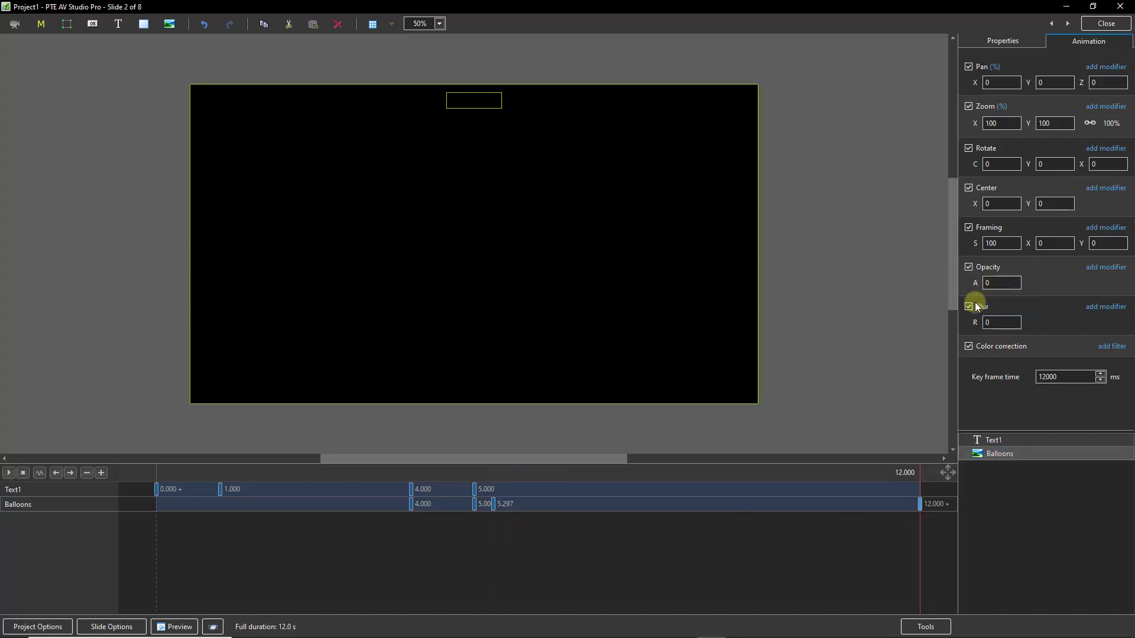
drag(493, 505, 860, 509)
double_click(1049, 377)
text(11000)
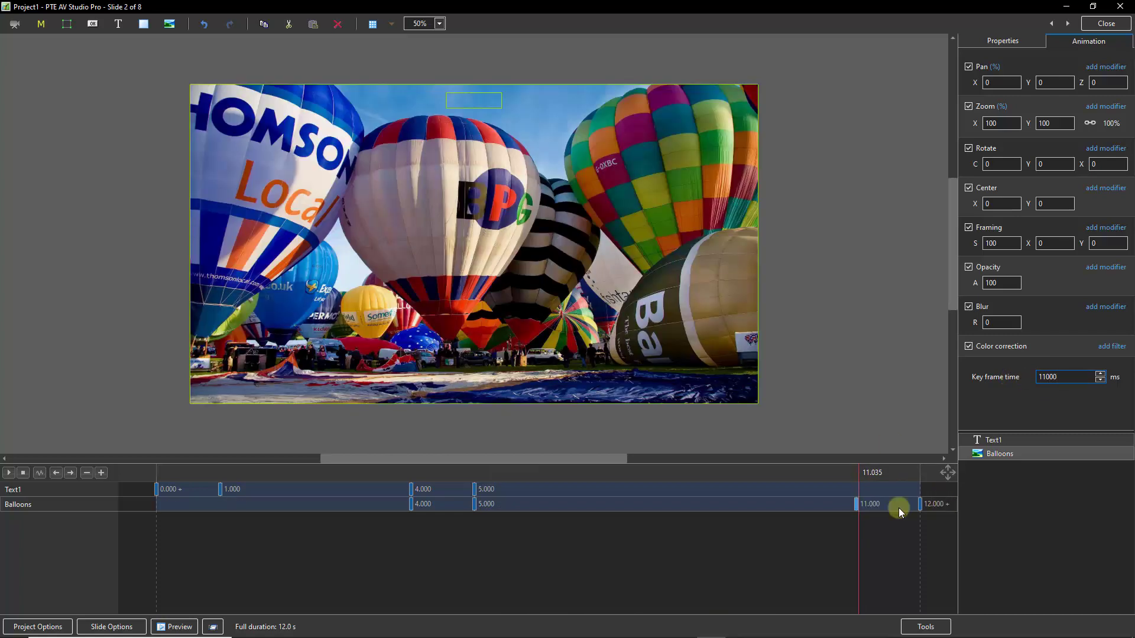
click(856, 505)
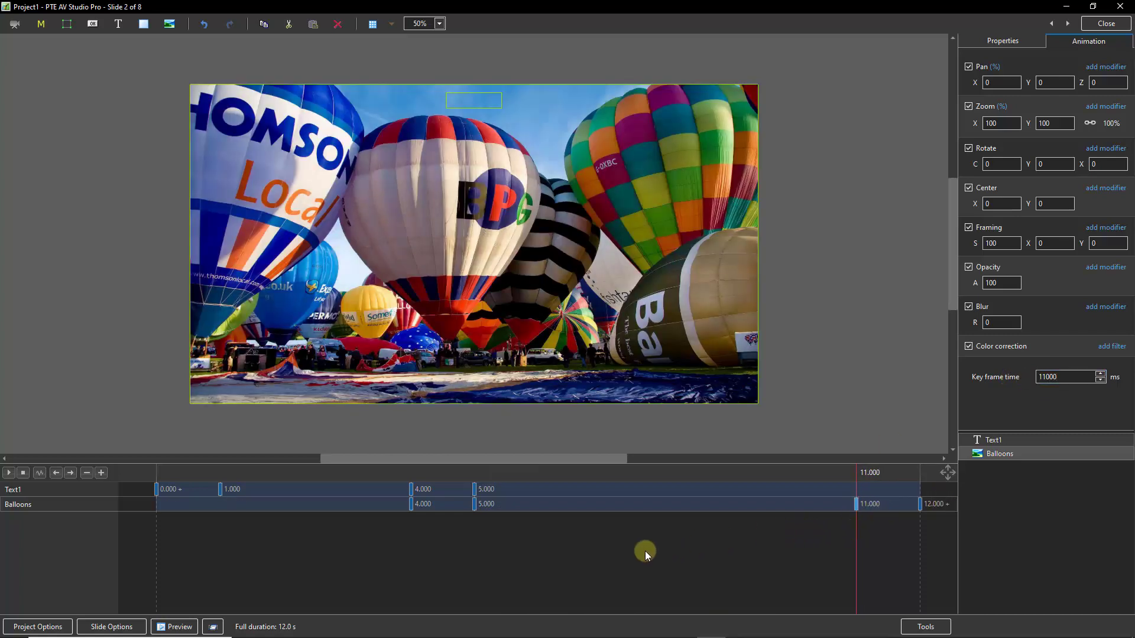
drag(761, 522, 921, 529)
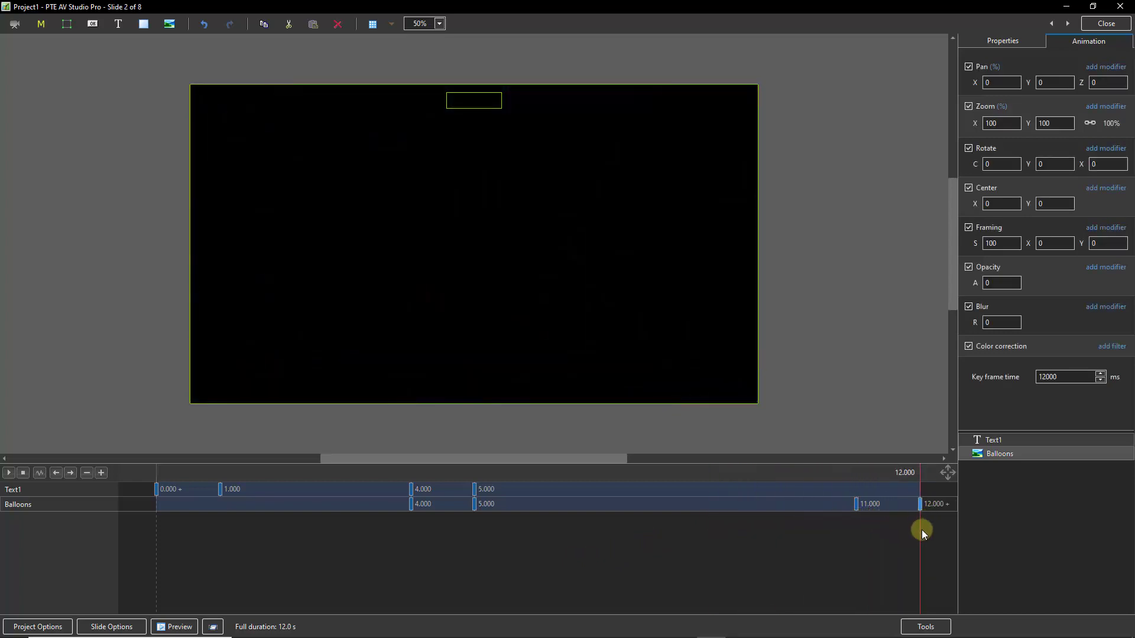
click(1106, 23)
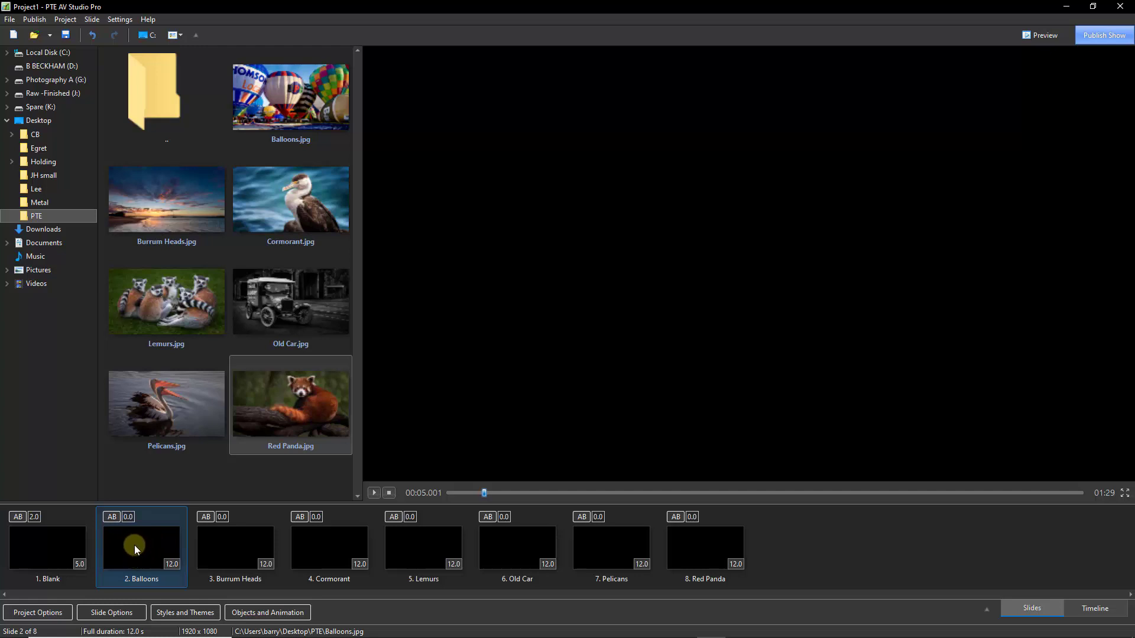
- Recreate the '12s with title' style from the updated Balloons slide, replacing the existing style
click(179, 612)
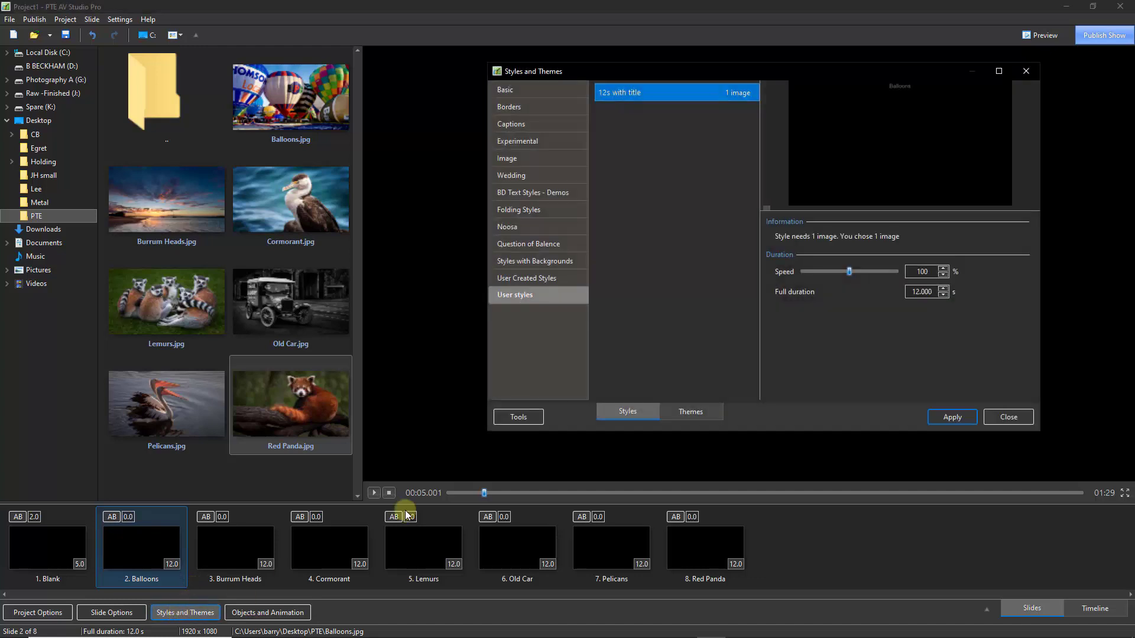
click(520, 417)
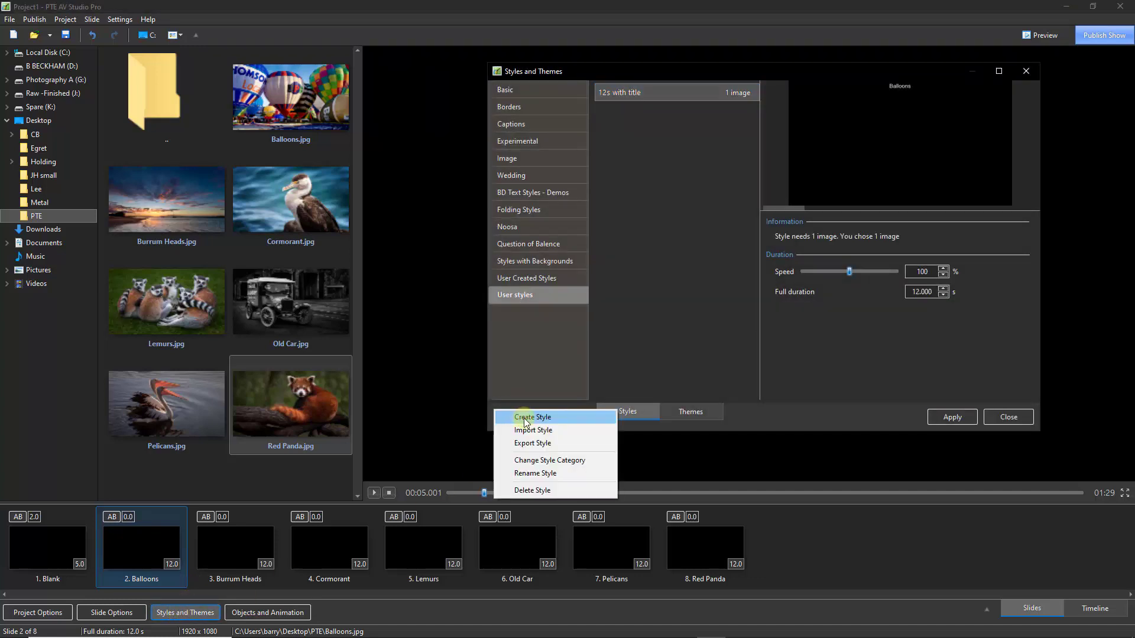
click(524, 418)
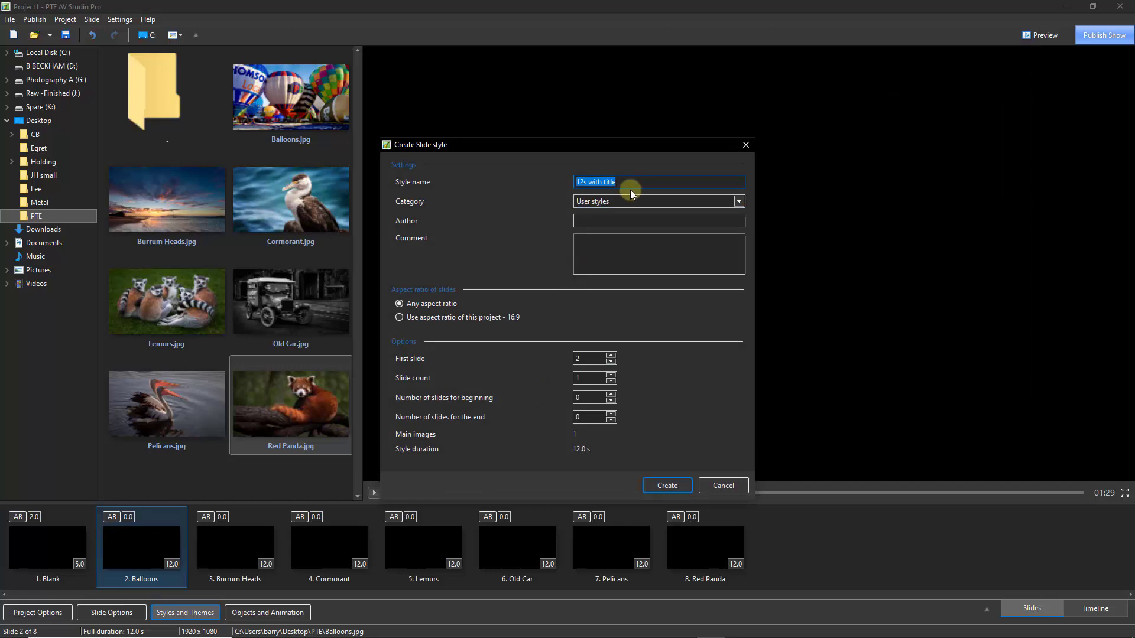
click(664, 487)
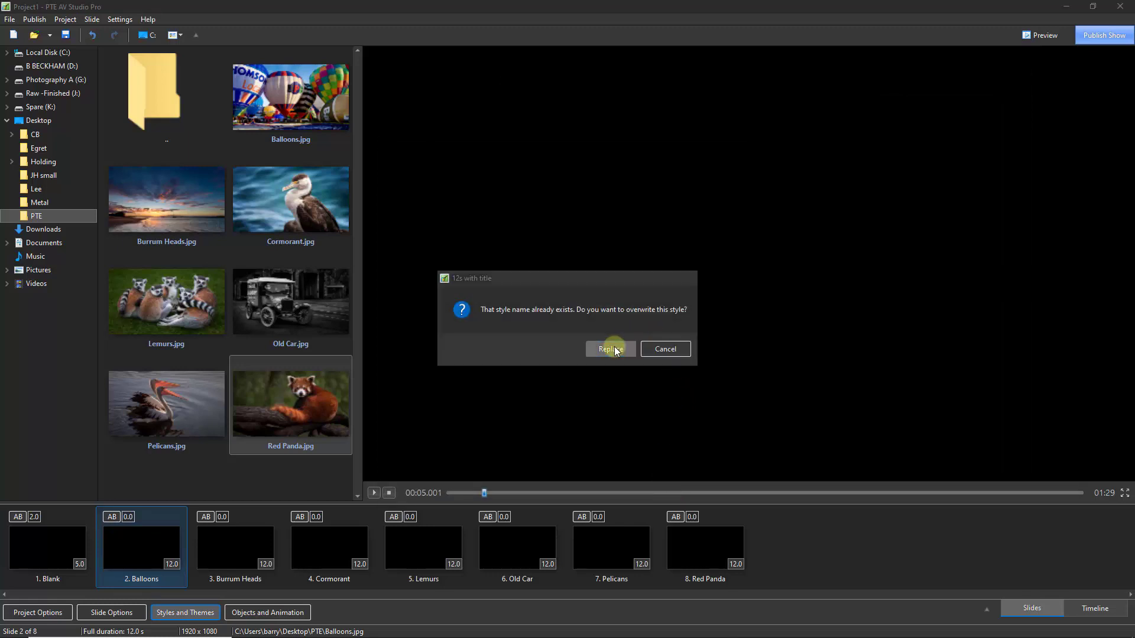
click(611, 349)
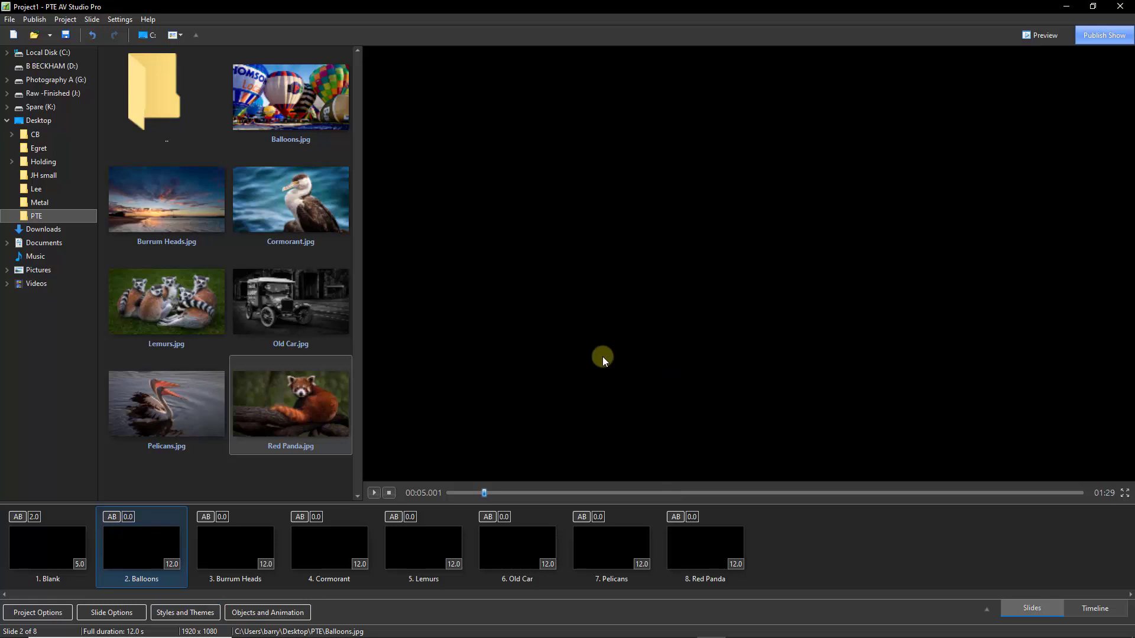
- Select Burrum Heads through Red Panda and apply the updated '12s with title' user style
click(227, 551)
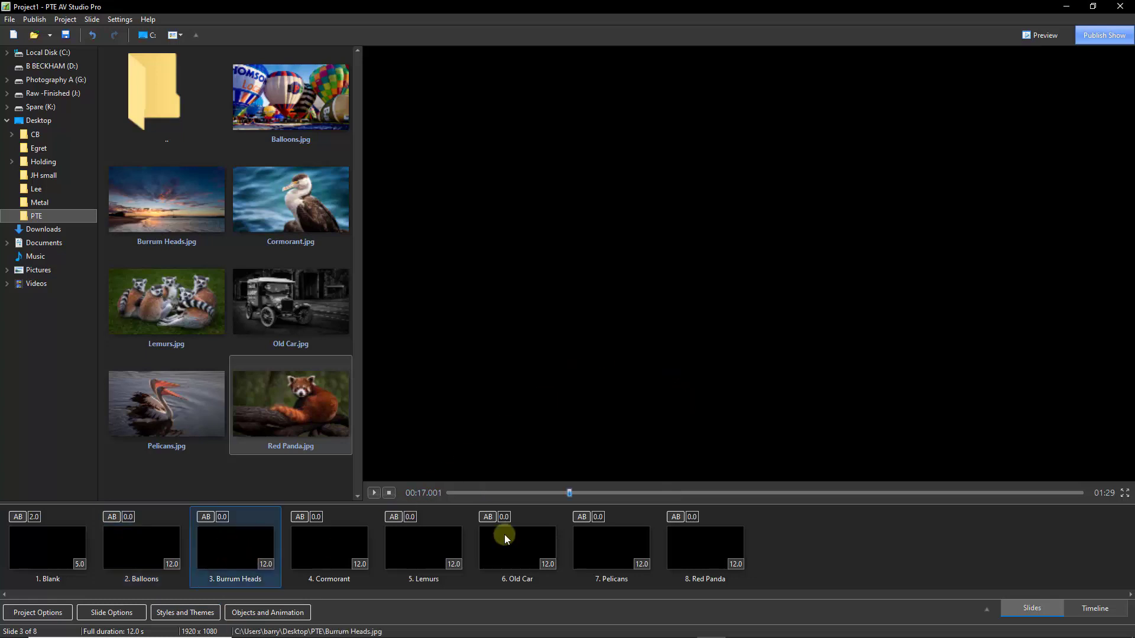
shift+click(692, 540)
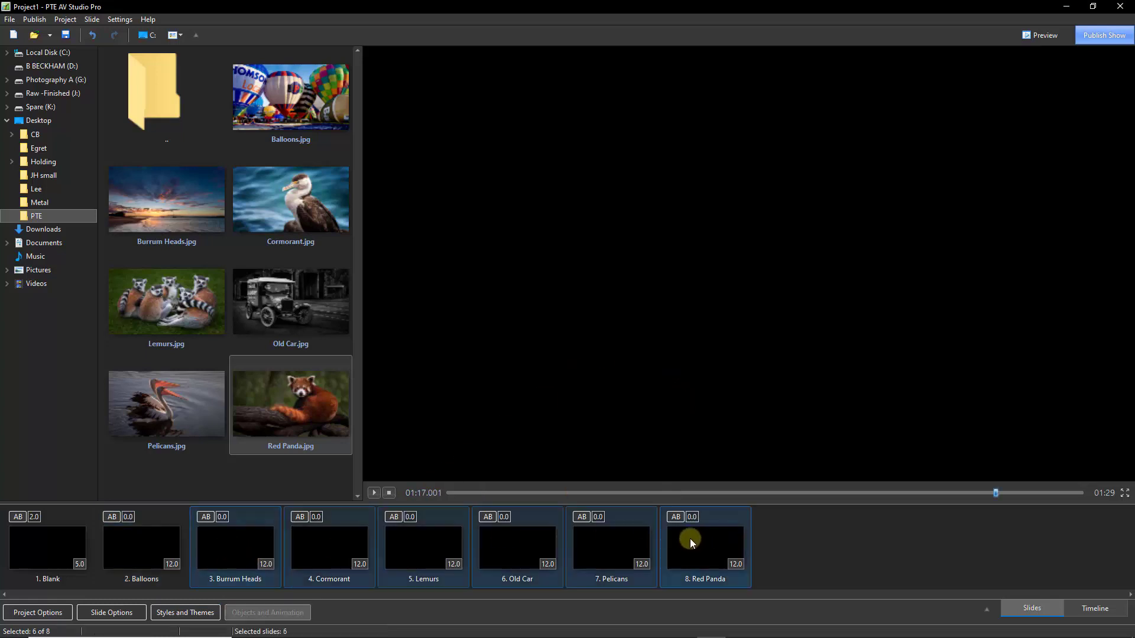
click(194, 614)
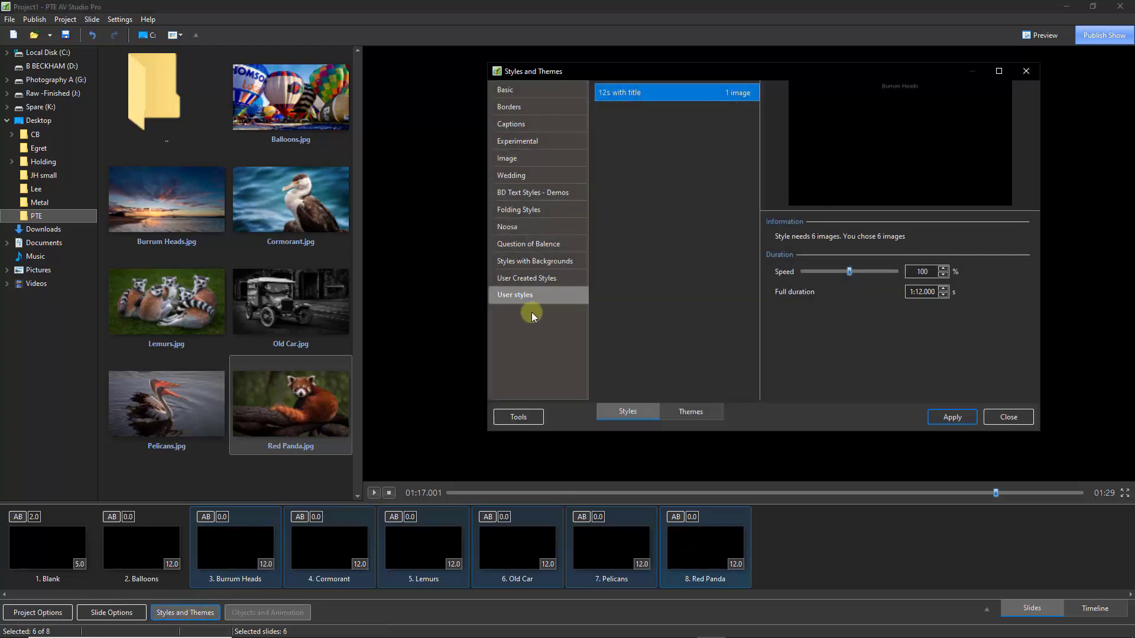
double_click(608, 93)
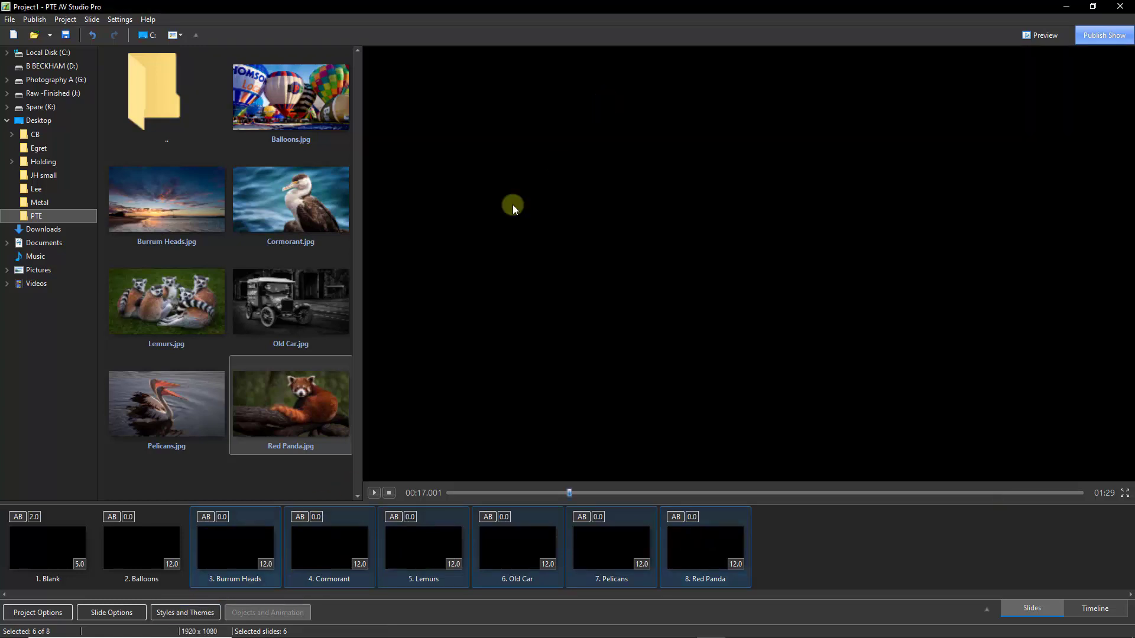
click(57, 553)
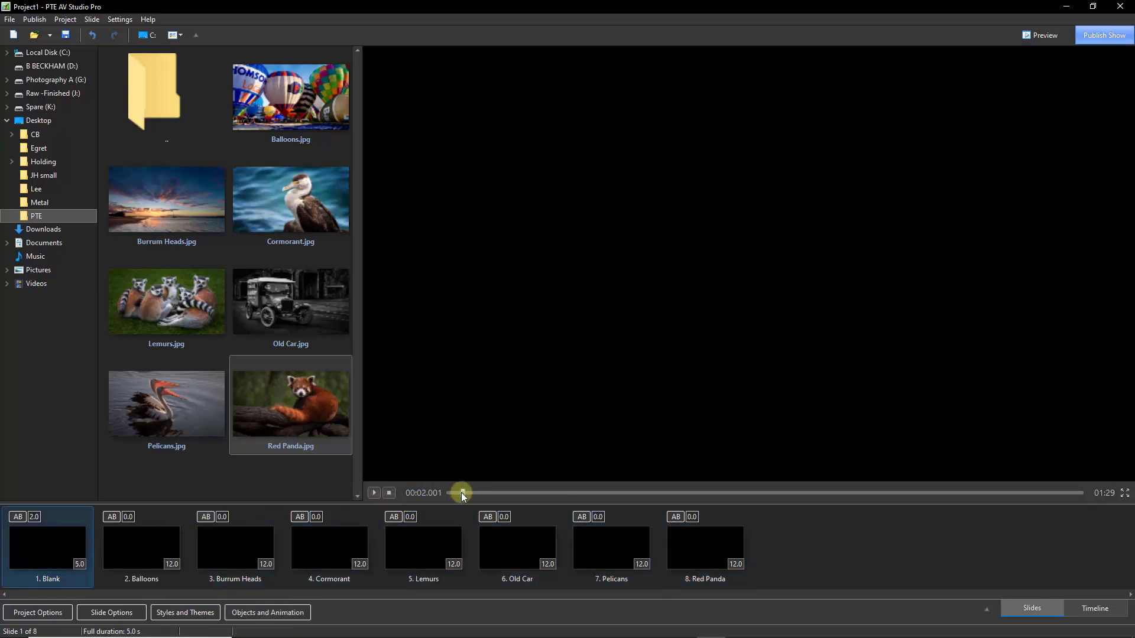
- Play the slideshow from the beginning to preview it
click(372, 493)
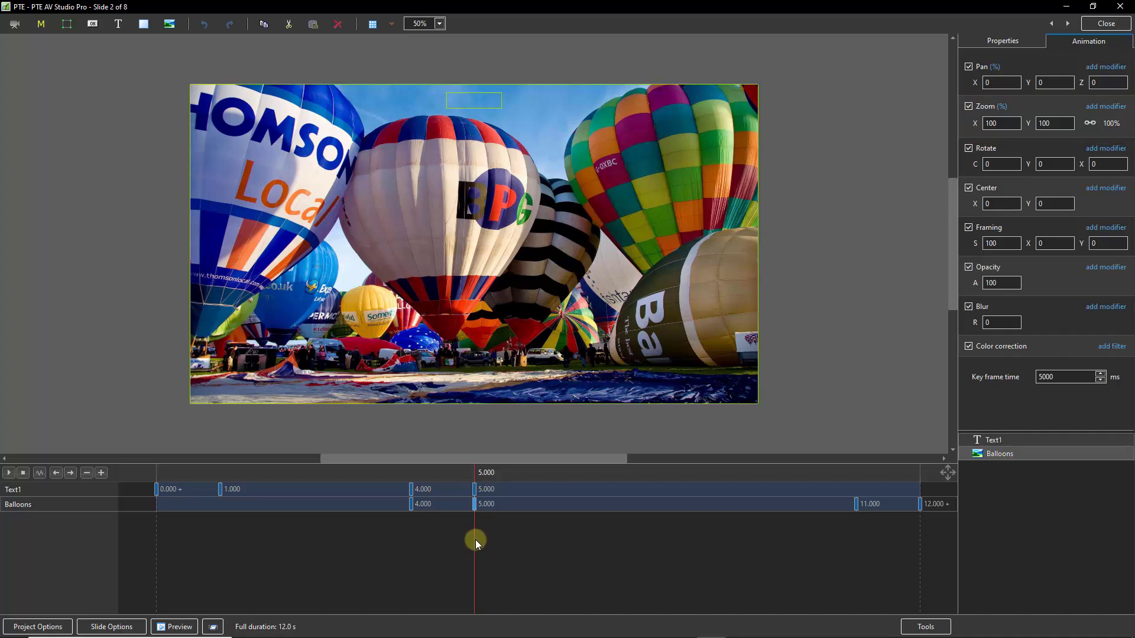
- Review Balloons' keyframes at 4, 12, 5 and 11 s, then set Zoom to 85 at 11.000 s
click(410, 503)
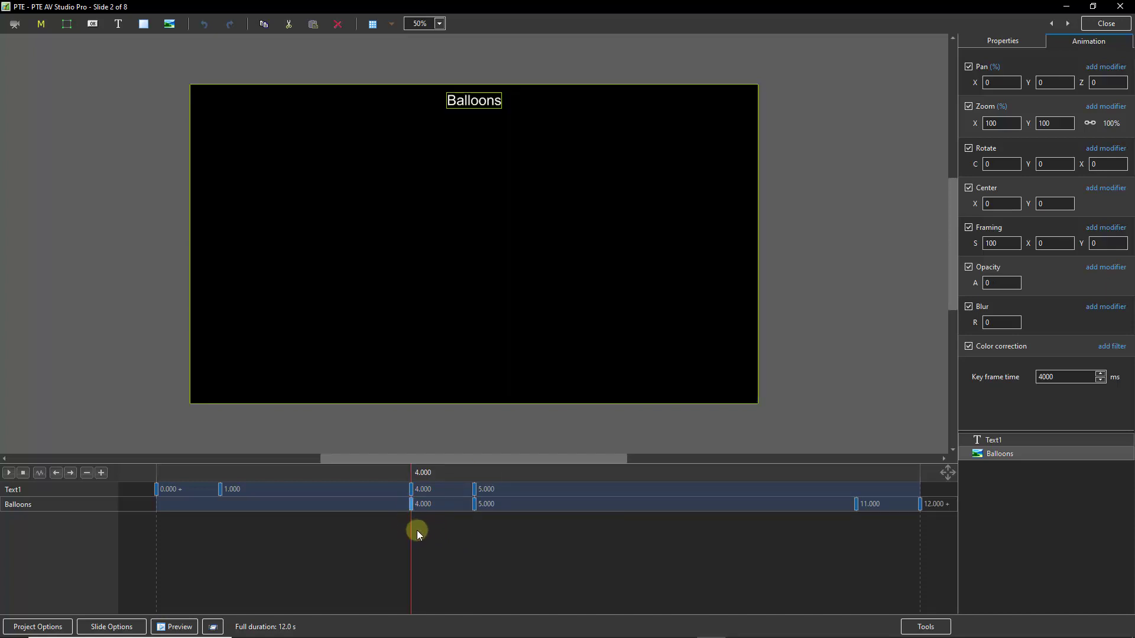
click(920, 504)
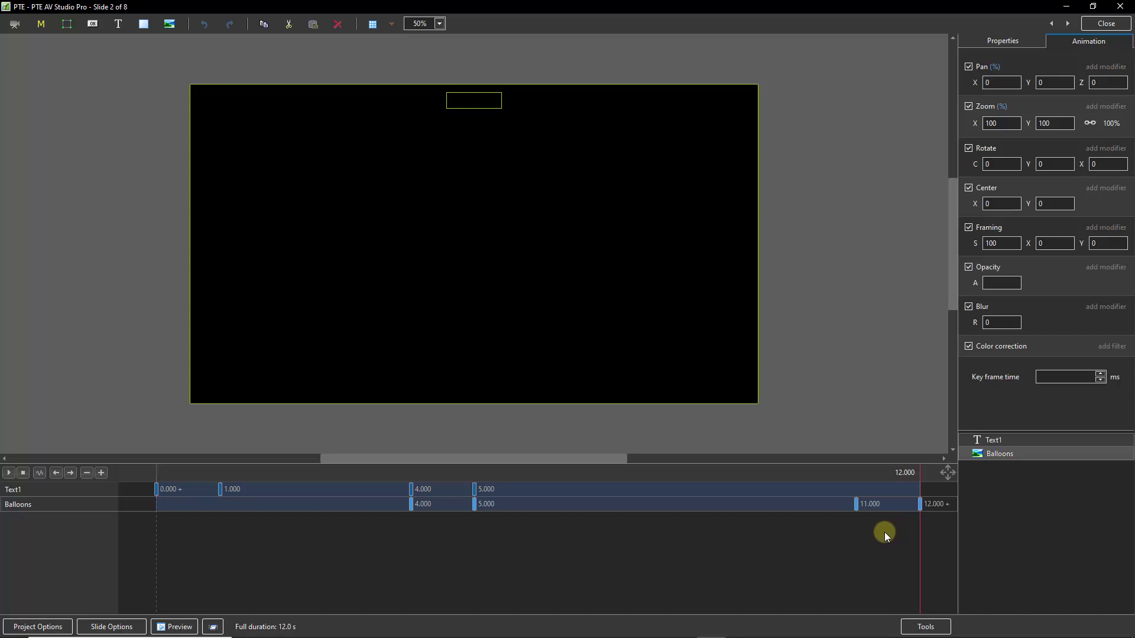
click(476, 505)
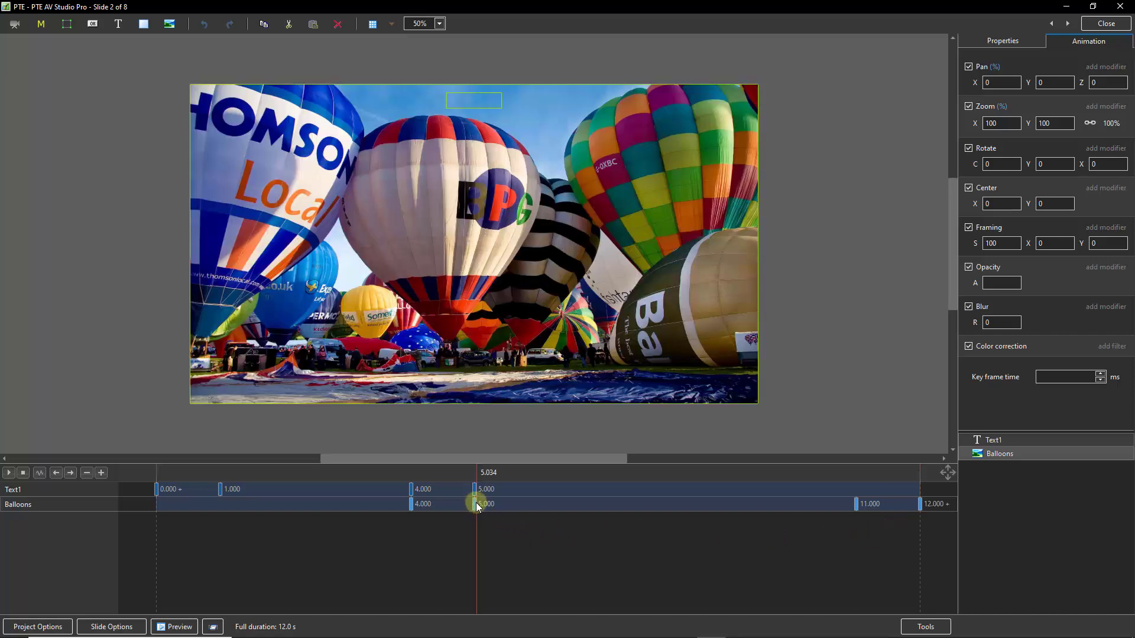
click(859, 506)
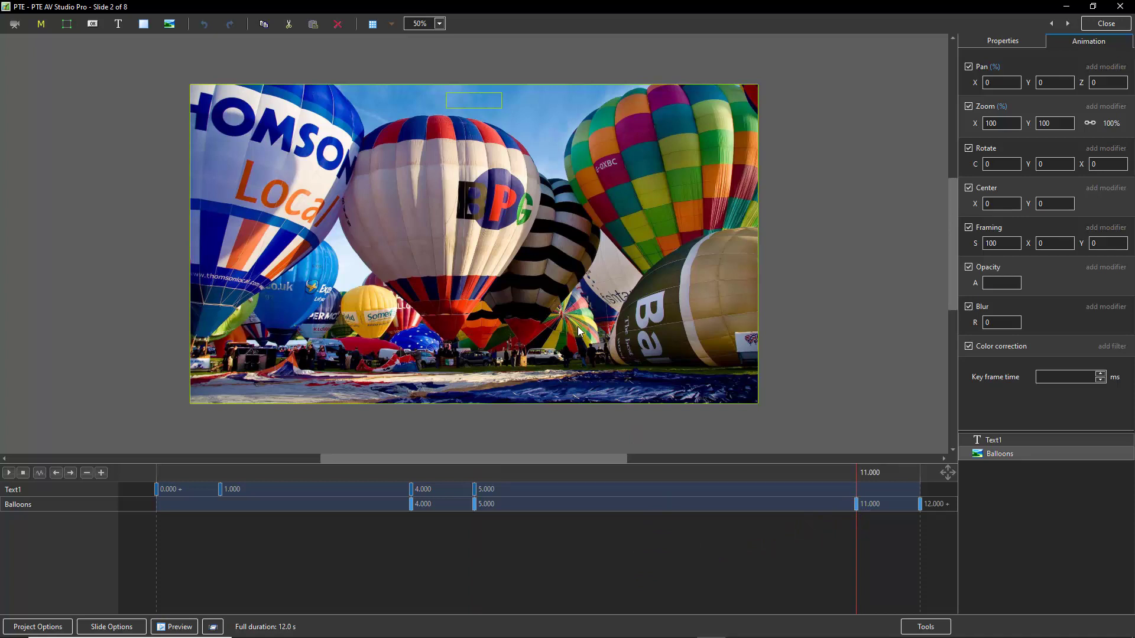
click(904, 211)
double_click(1001, 122)
text(8)
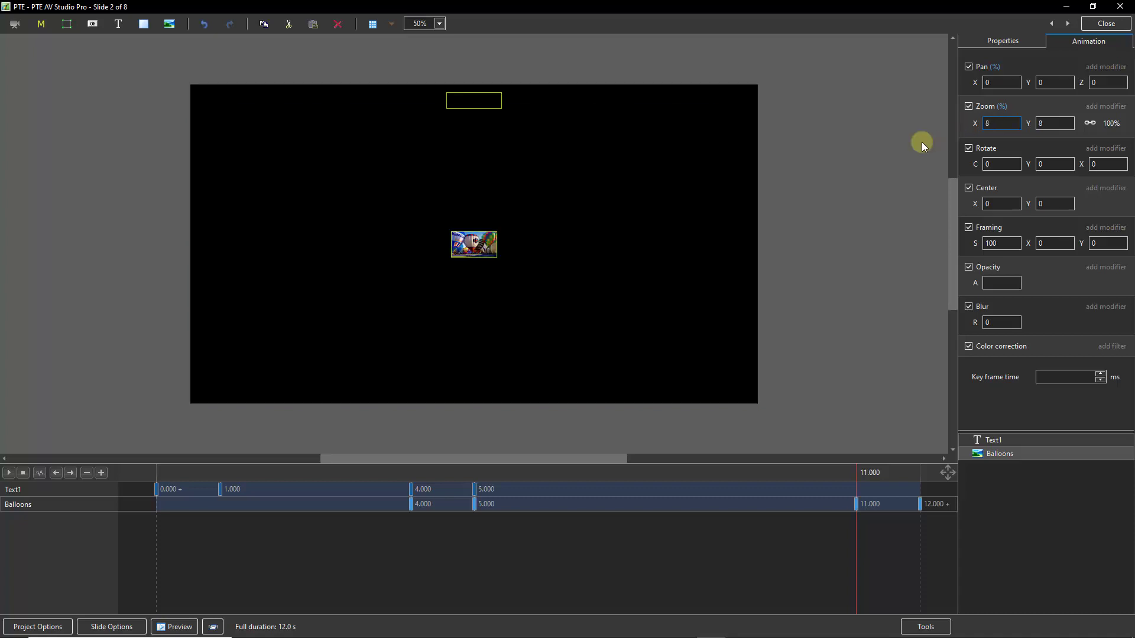
text(5)
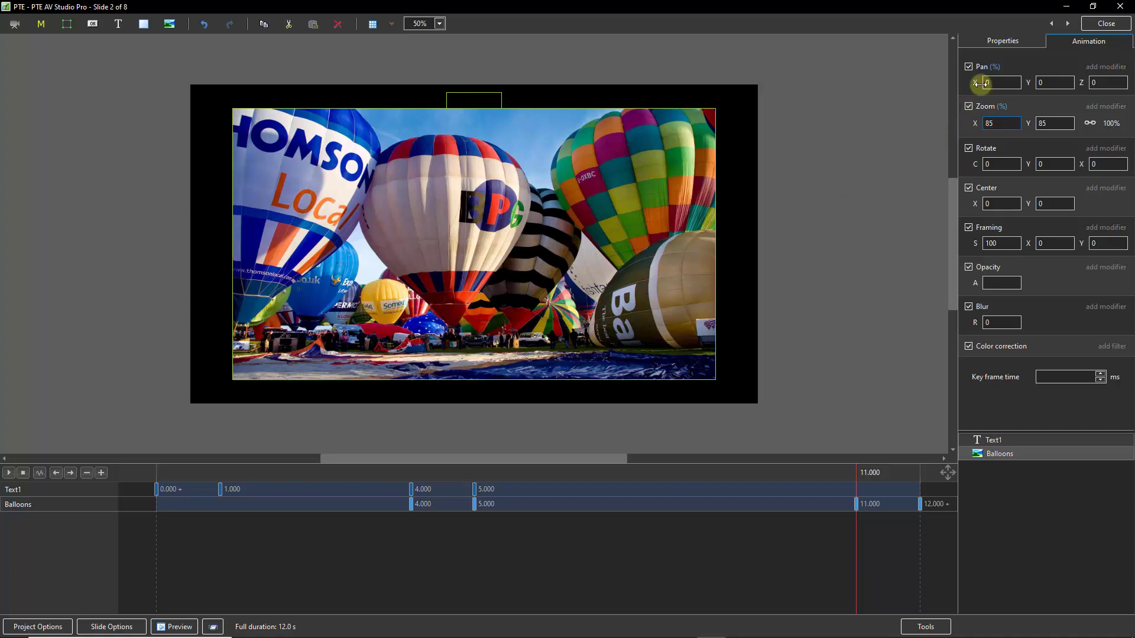
click(1002, 41)
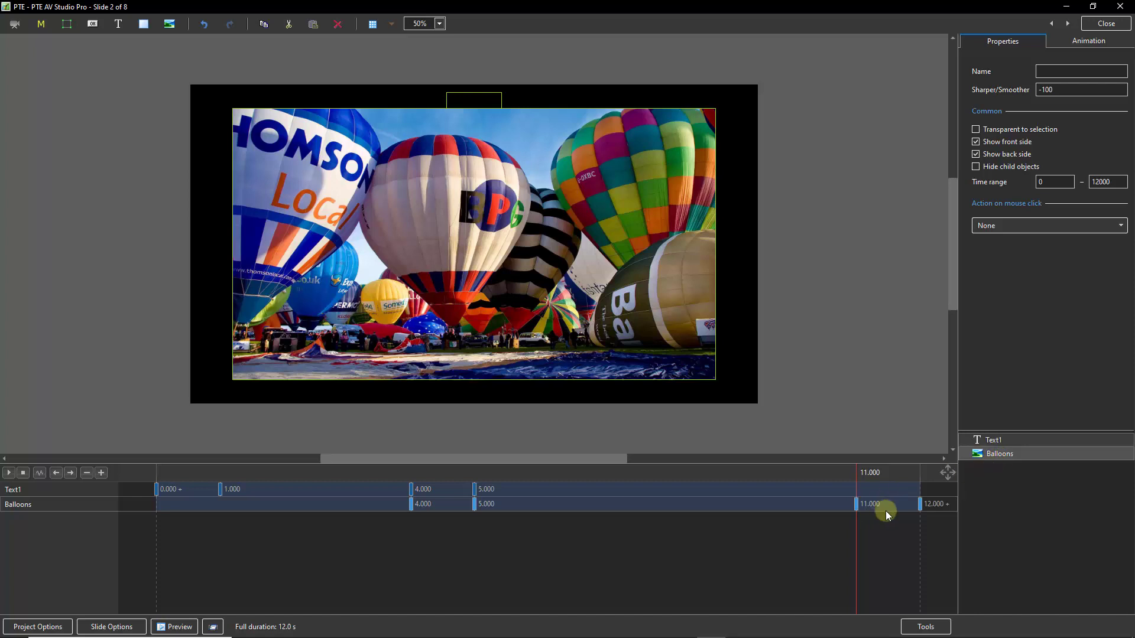
- Turn on a border for the Balloons picture and set its width to 4 px
click(998, 466)
click(995, 454)
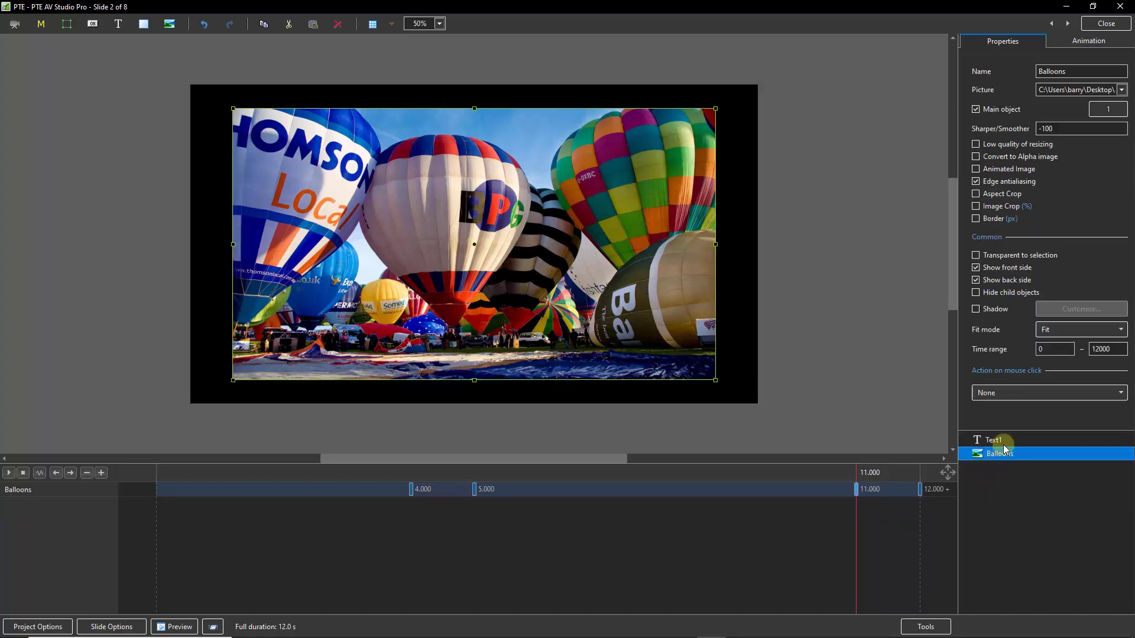
click(976, 218)
click(1051, 234)
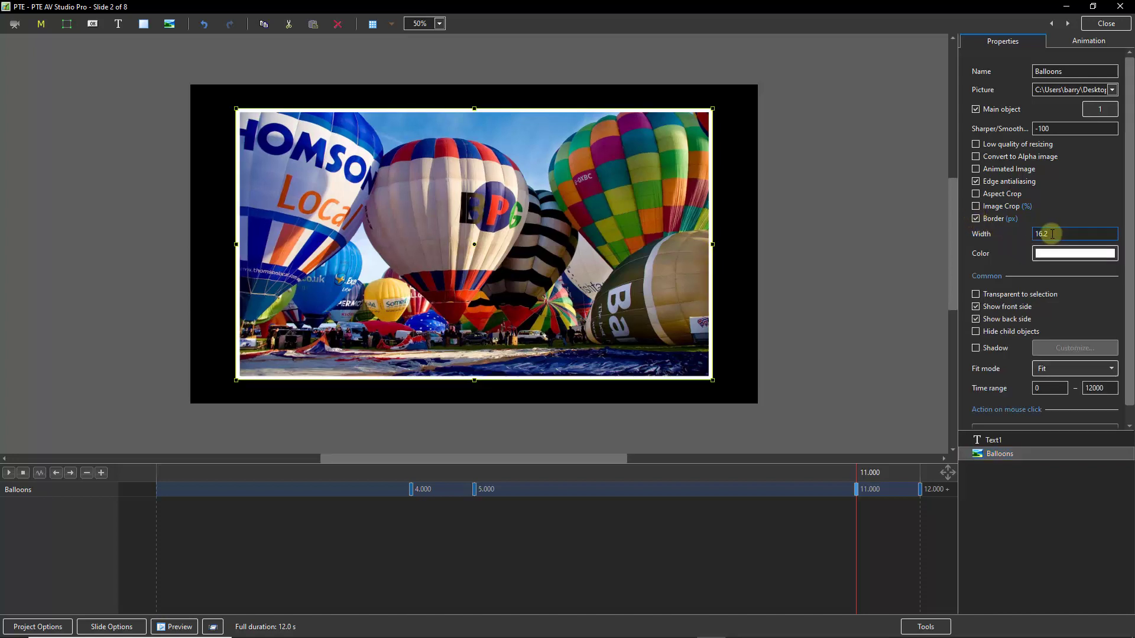
double_click(1051, 234)
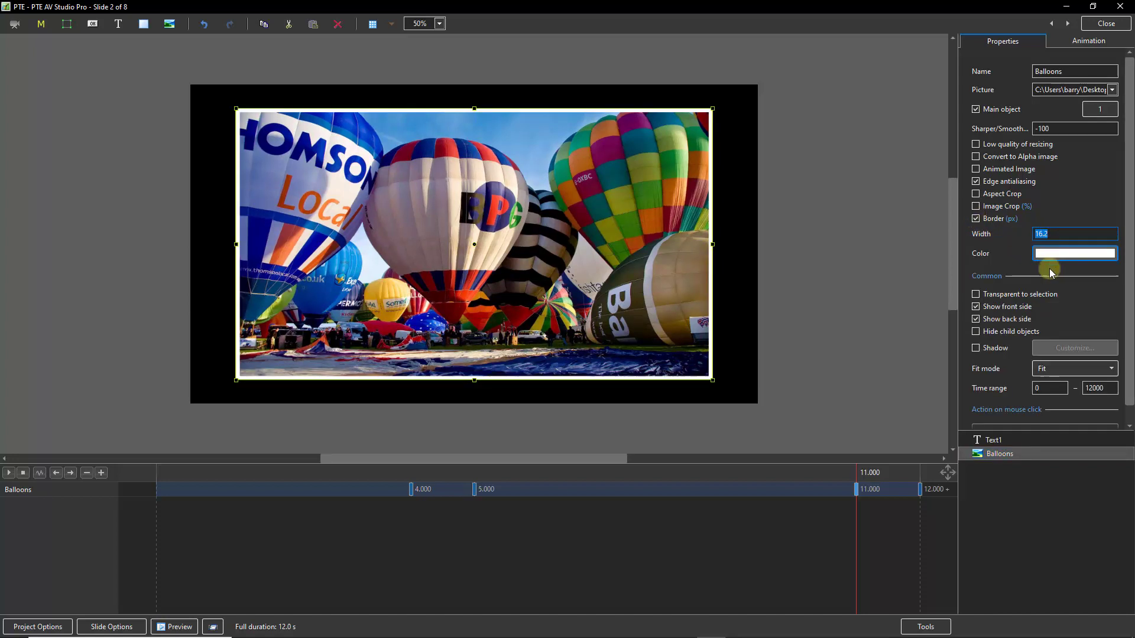
text(4)
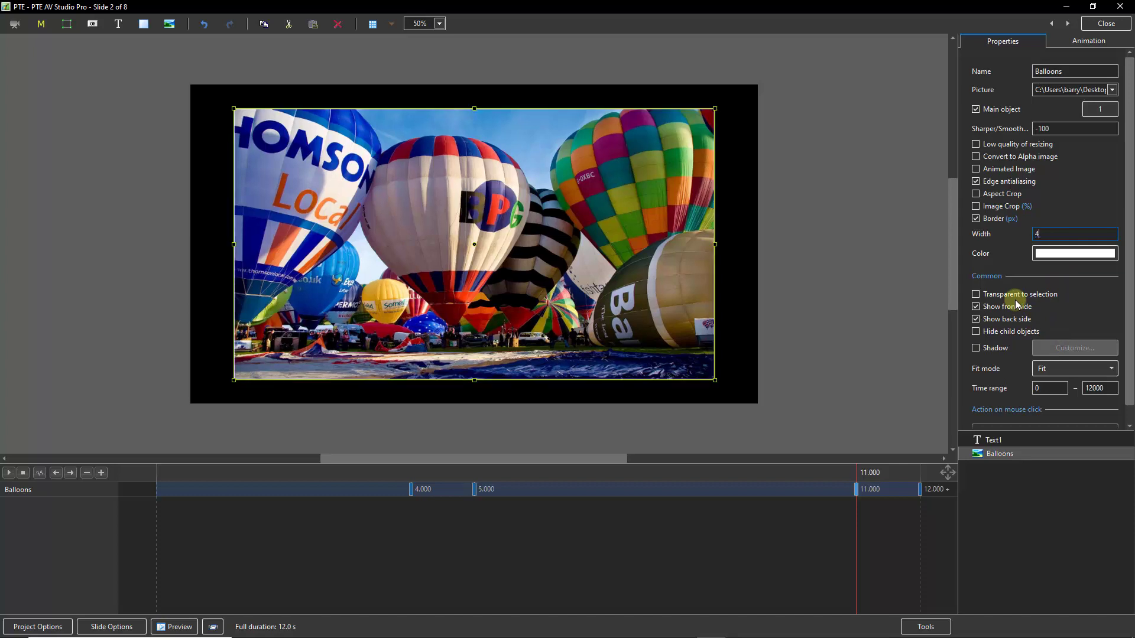
click(860, 232)
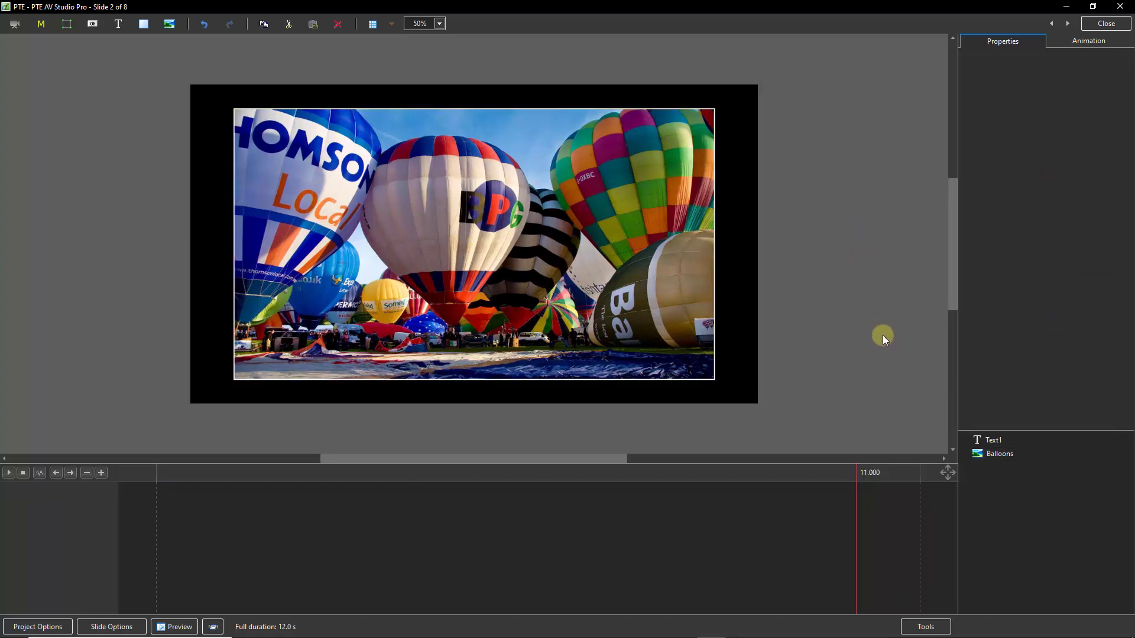
- Change the Balloons border colour to mid grey (808080)
click(1005, 454)
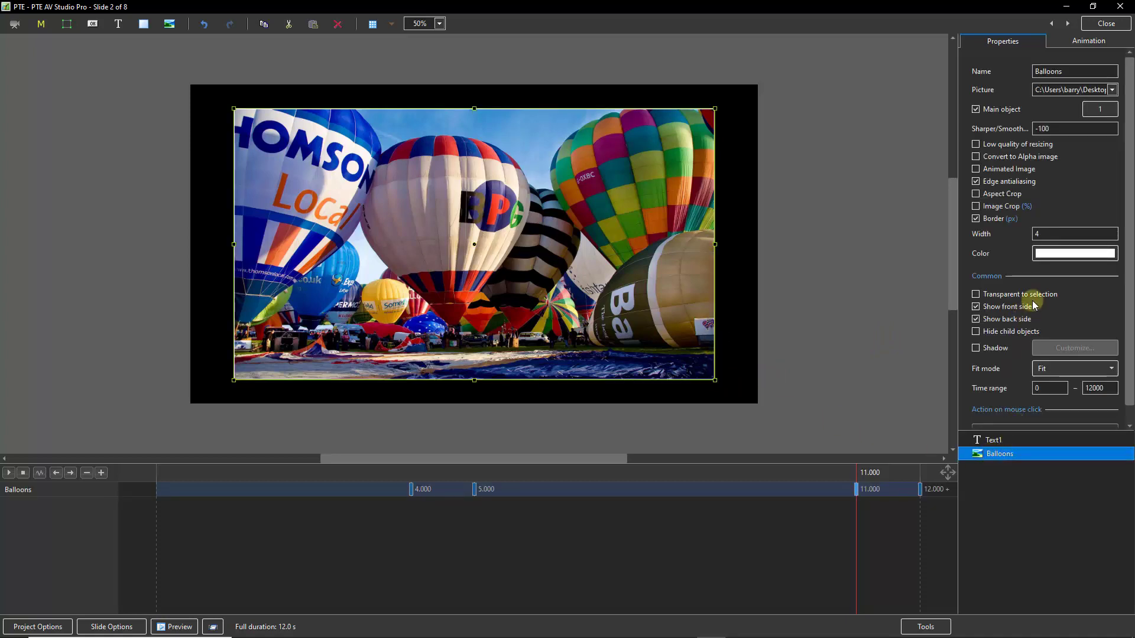
click(1084, 254)
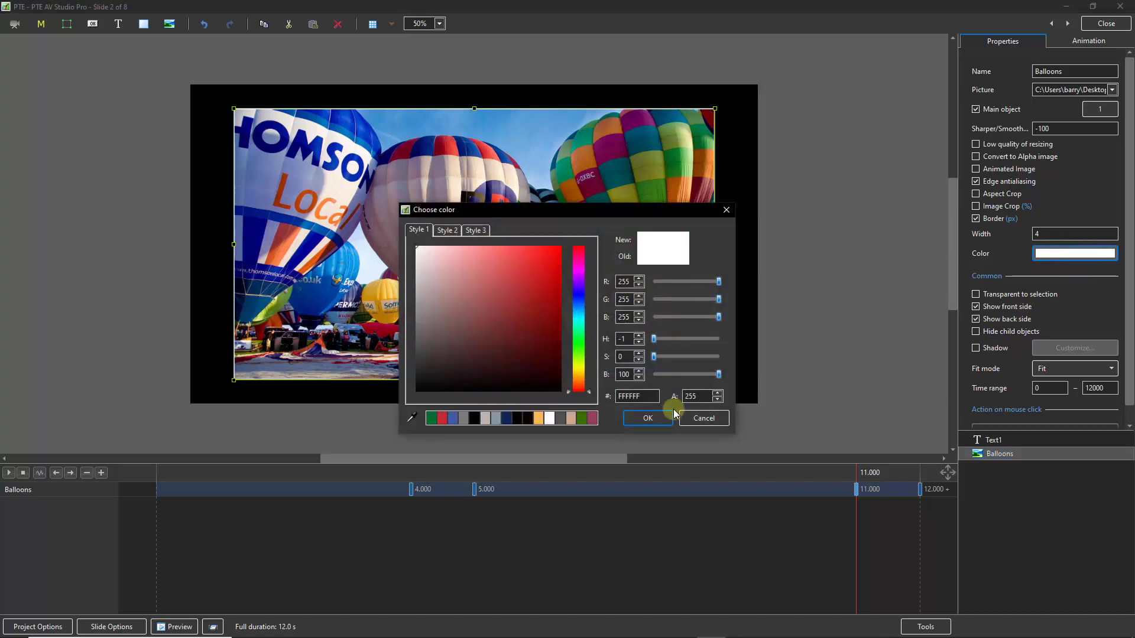
click(464, 419)
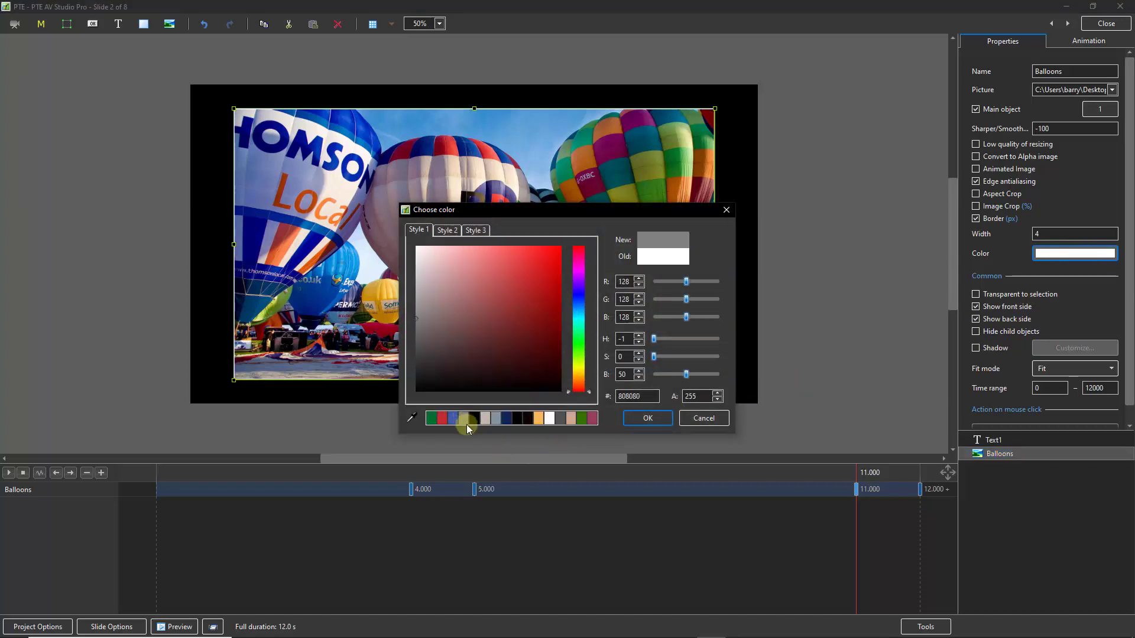
click(644, 421)
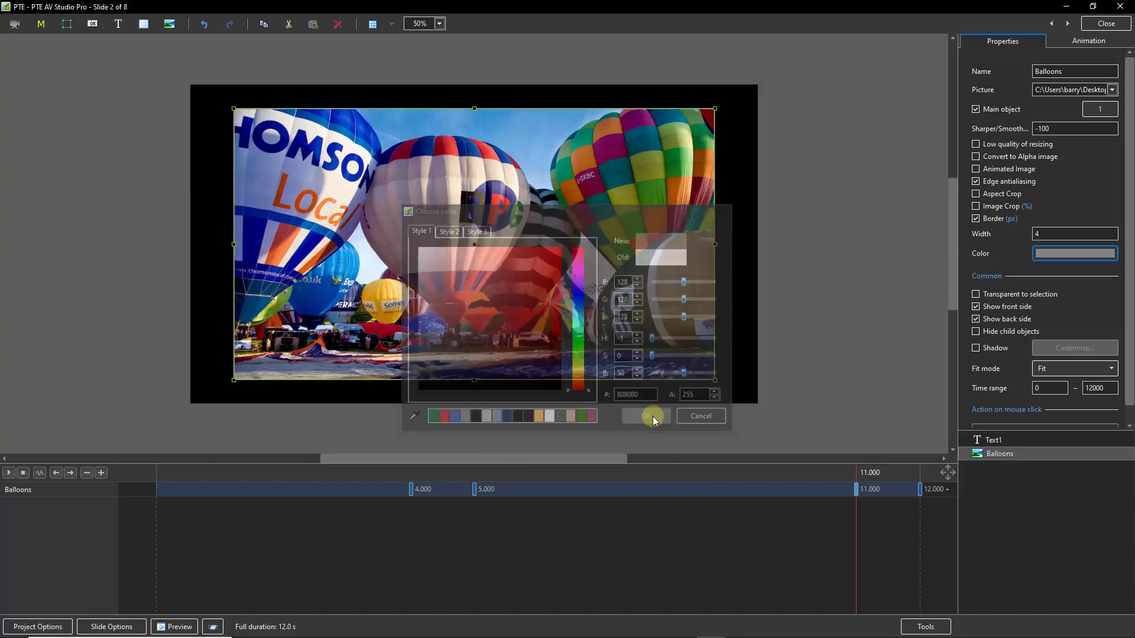
click(832, 357)
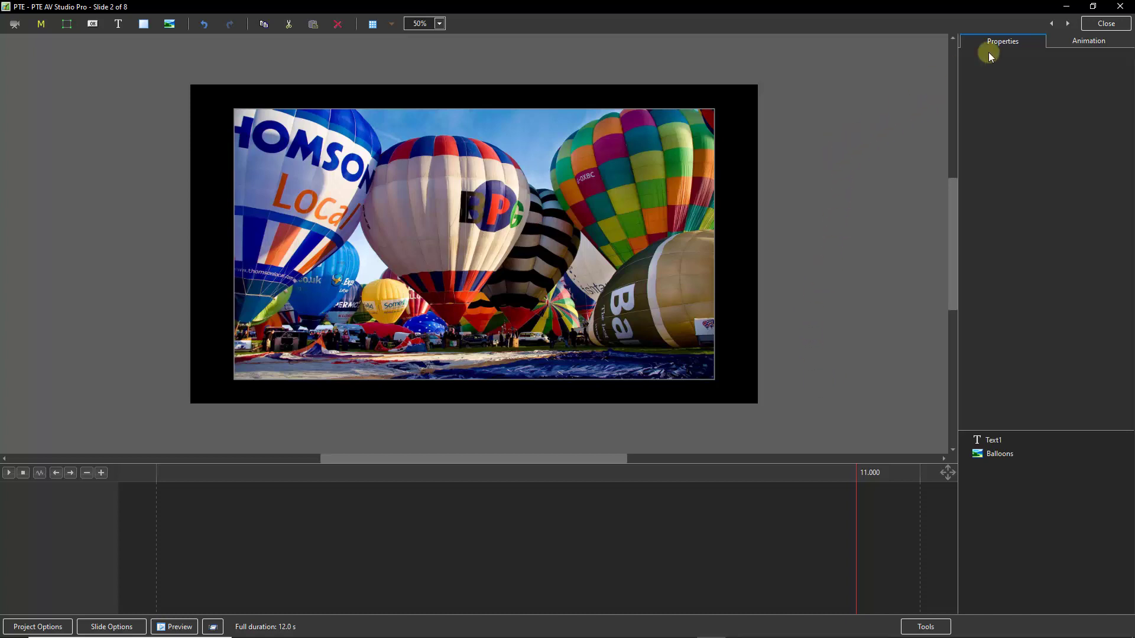
- Close the slide editor and begin creating a new slide style from the bordered slide in Styles and Themes
click(1102, 24)
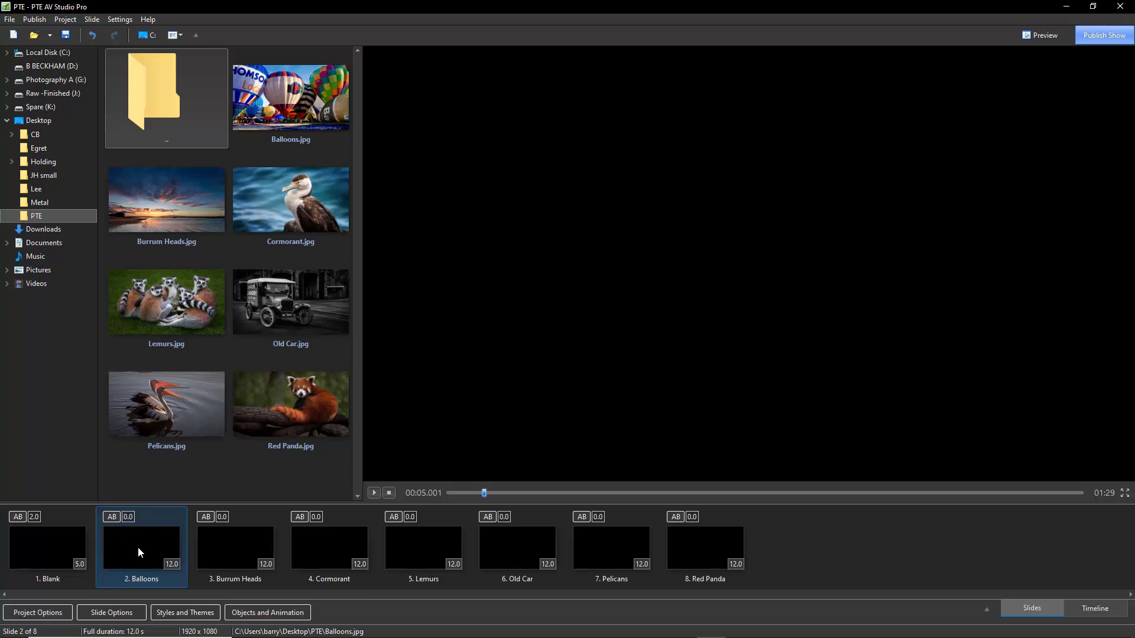
click(182, 615)
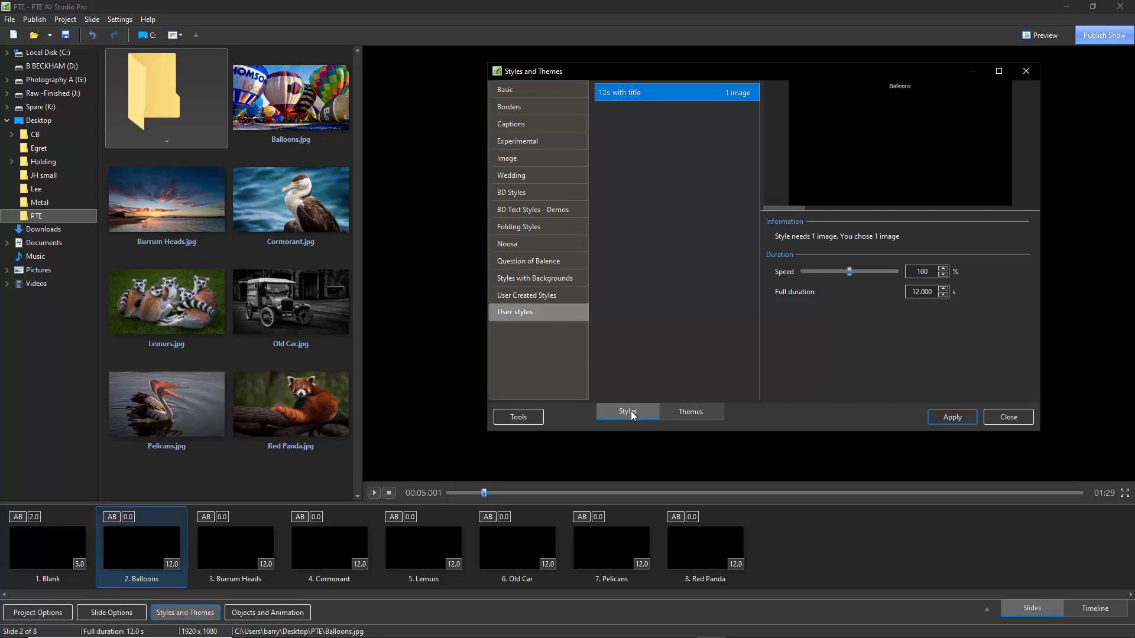
click(513, 417)
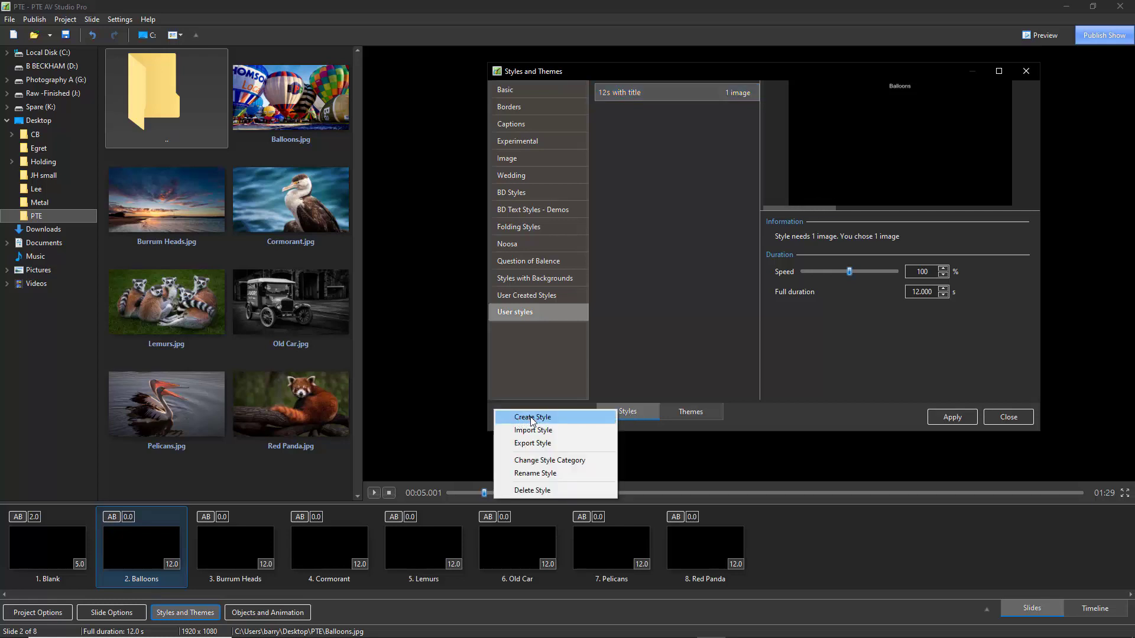
click(532, 418)
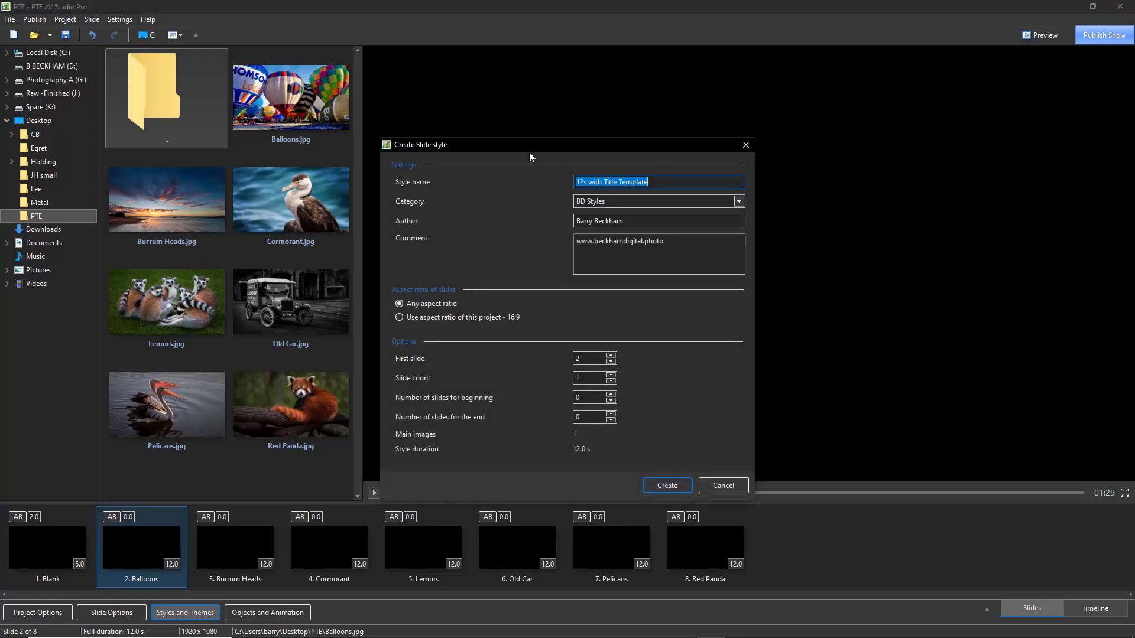
drag(527, 142, 539, 74)
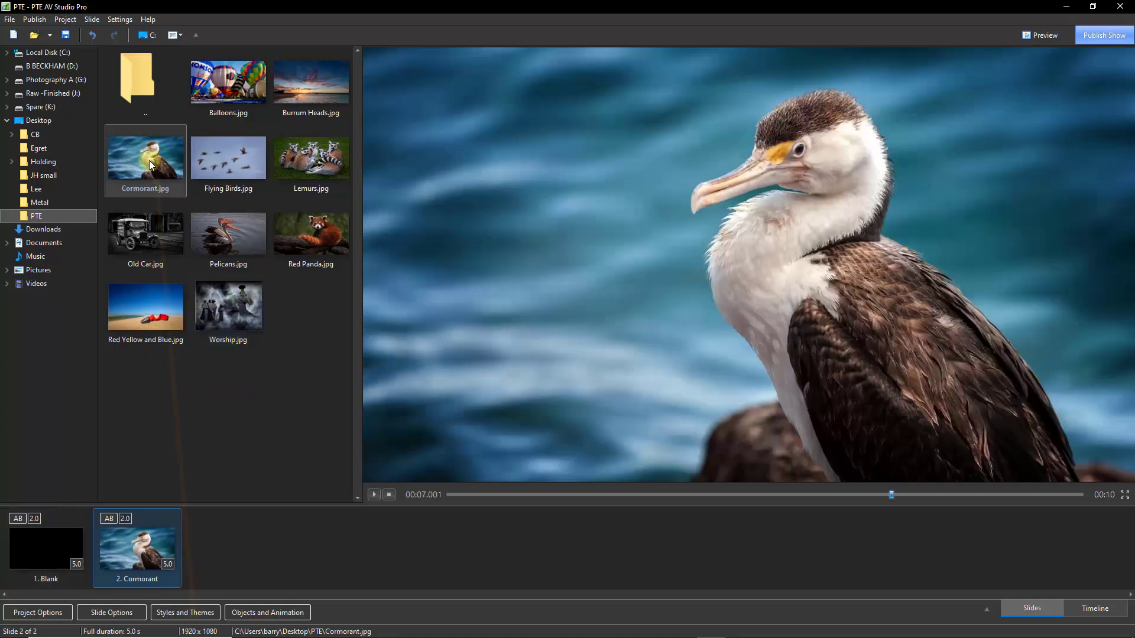
- Add the Flying Birds, Red Yellow and Blue, and Worship photos as slides, then select slides 2–5
click(225, 162)
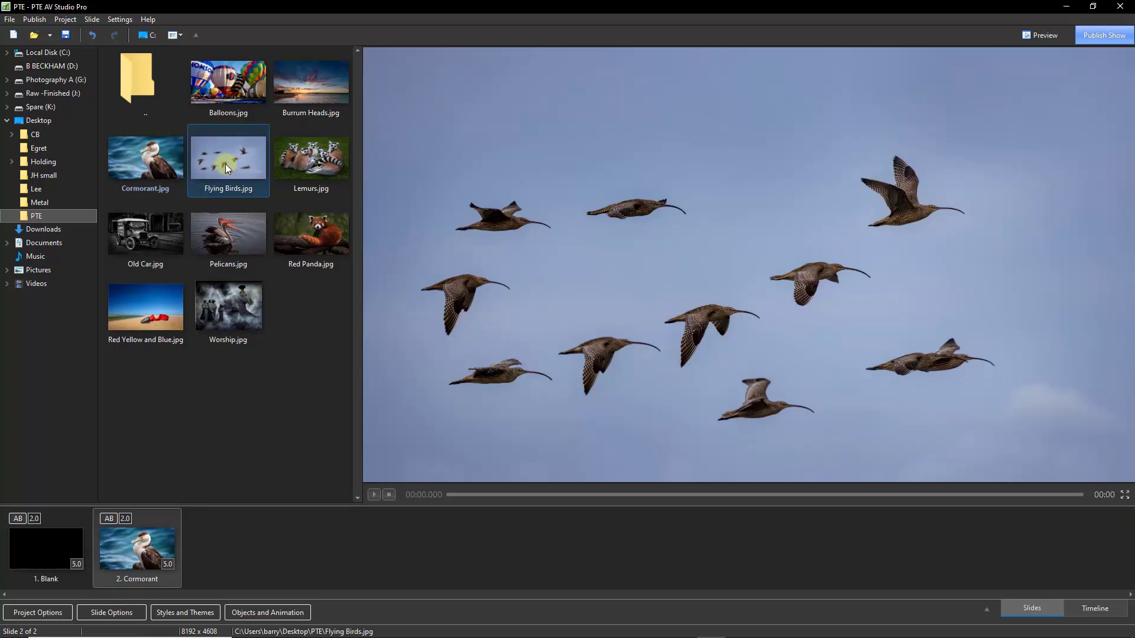
double_click(228, 159)
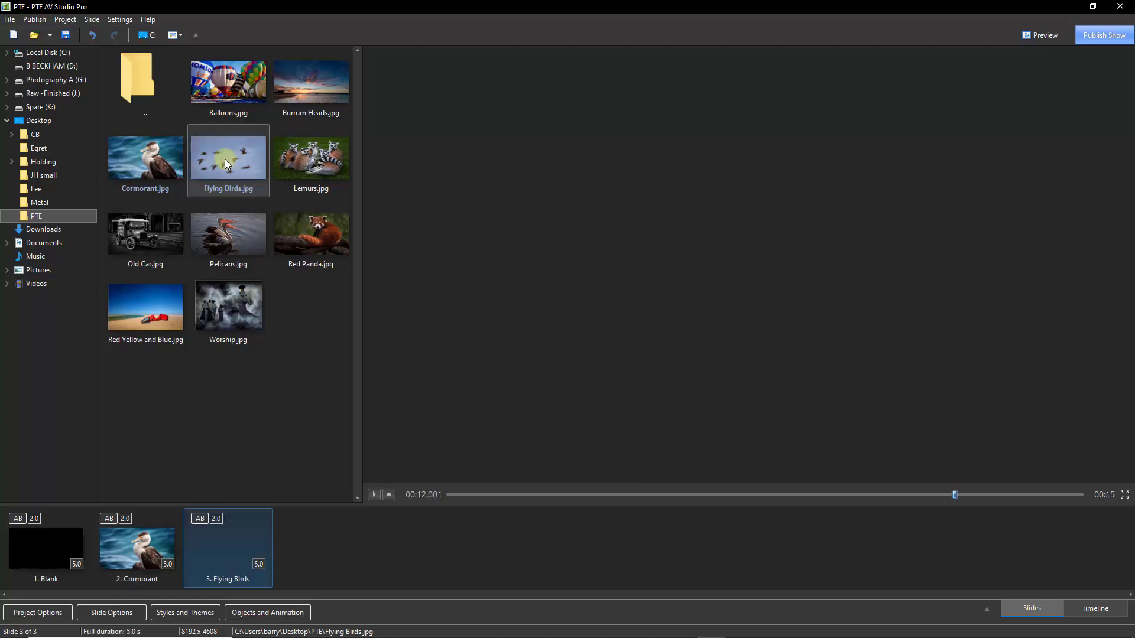
click(141, 312)
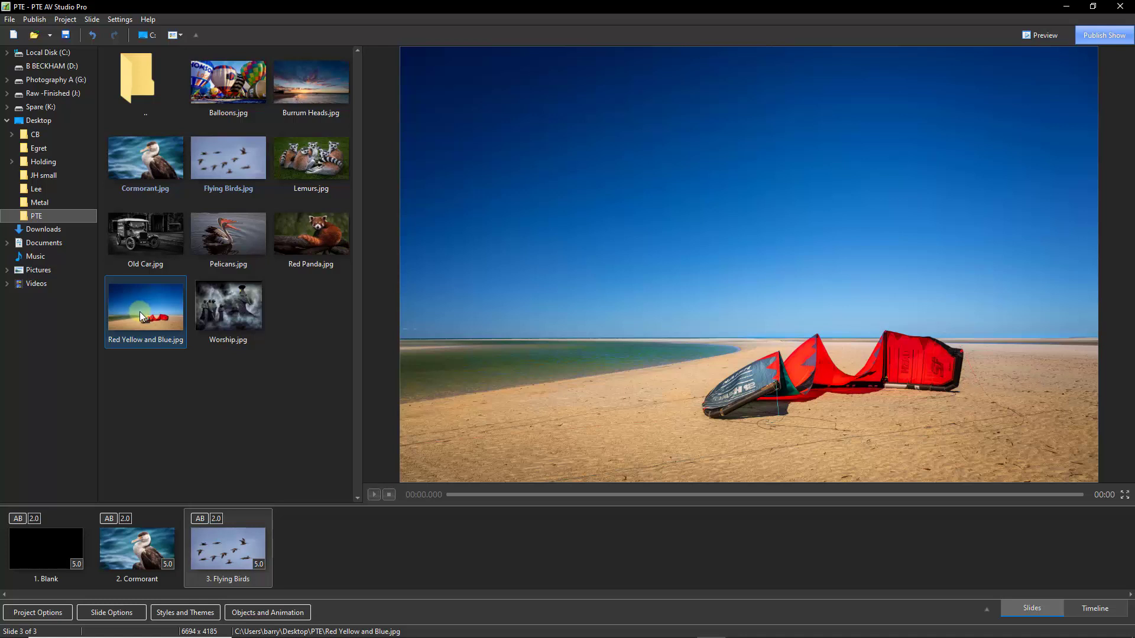
double_click(144, 306)
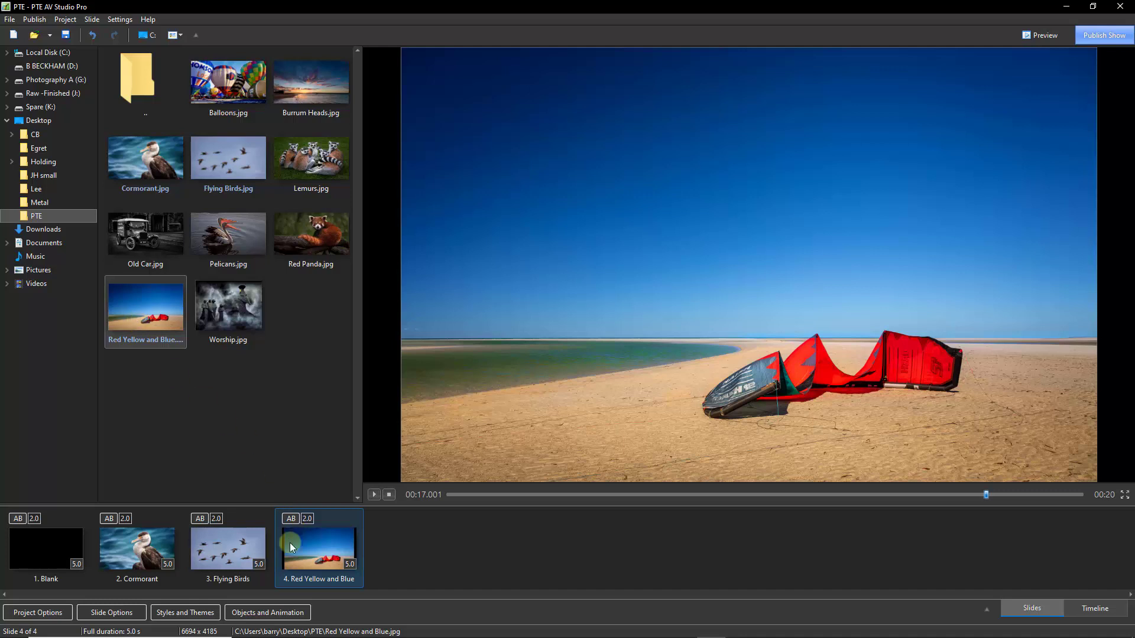
double_click(224, 306)
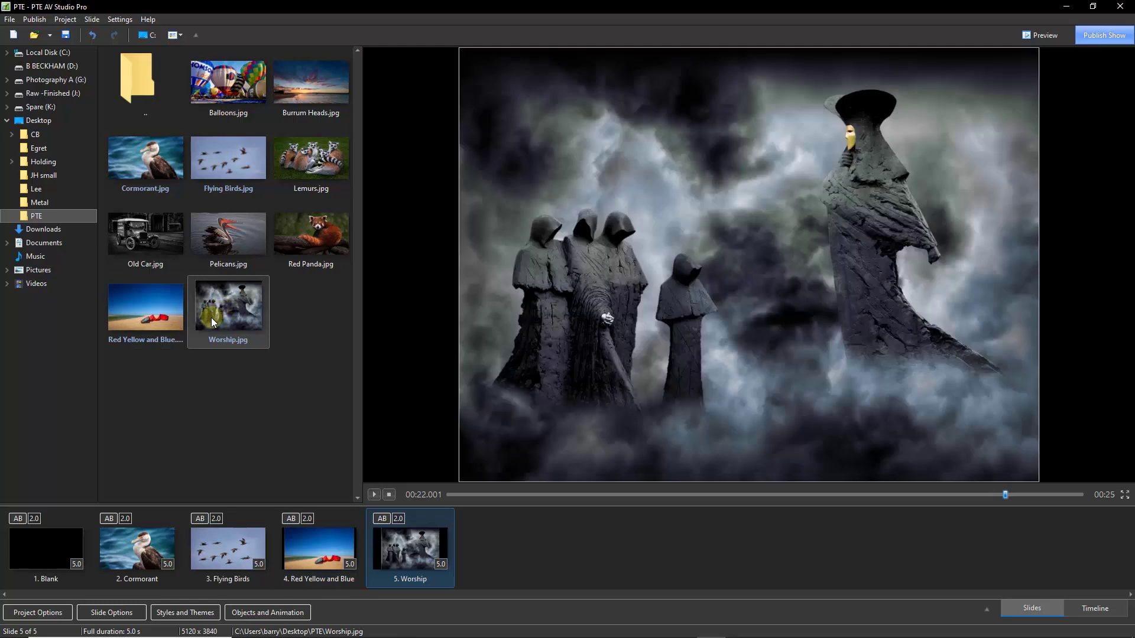
shift+click(148, 553)
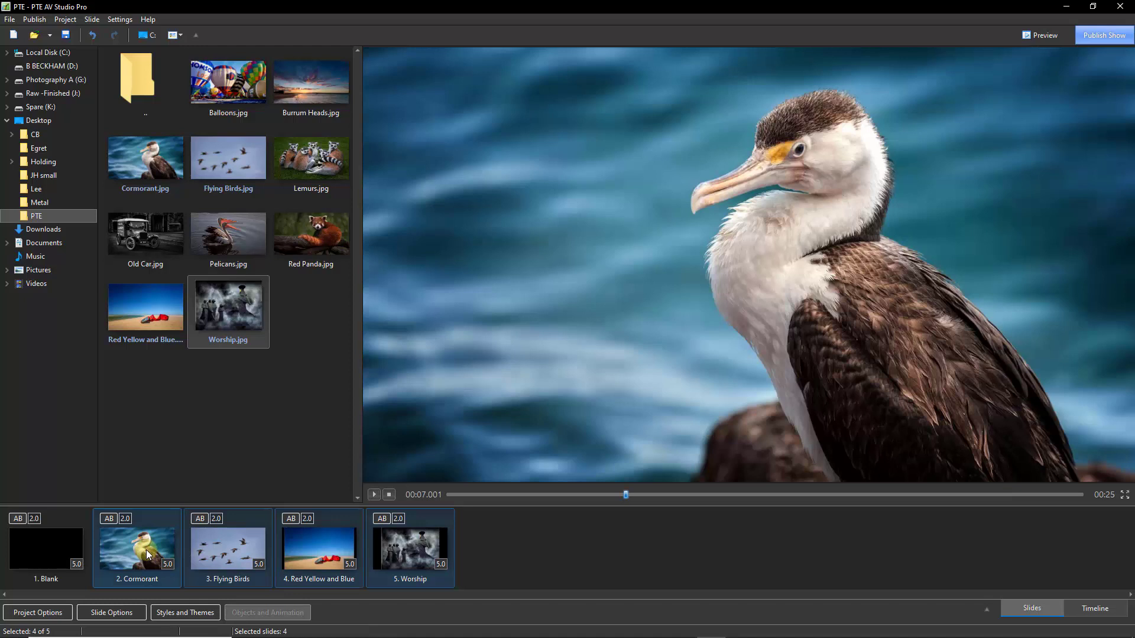
- Apply the BD Styles '12s with Title Template -85%' style to slides 2–5, giving each 12.0 s
click(183, 614)
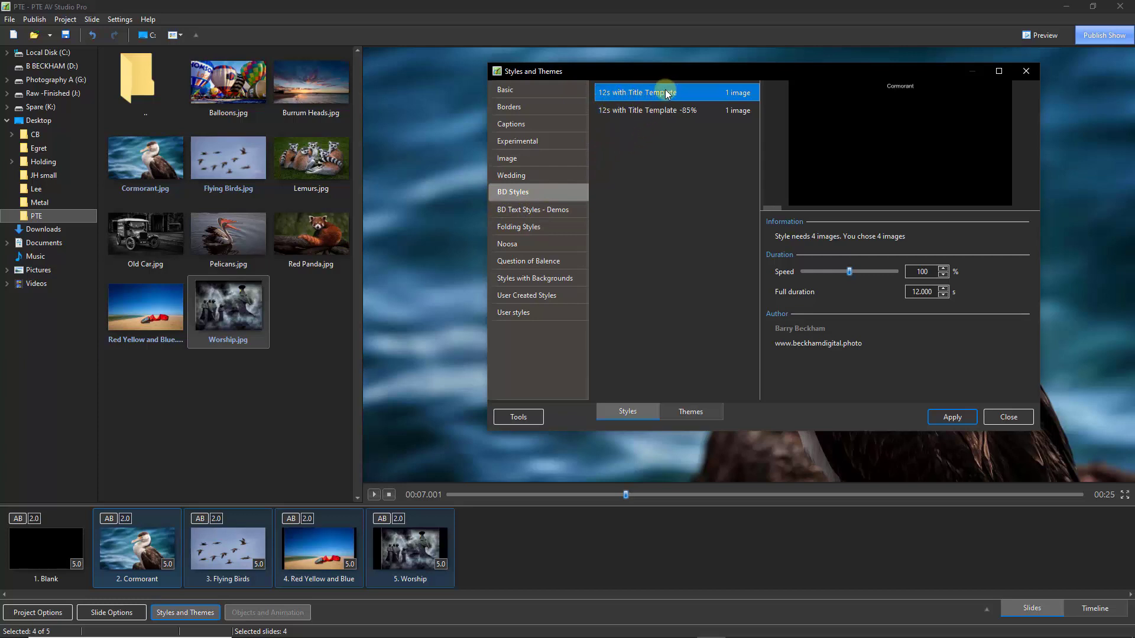
click(637, 112)
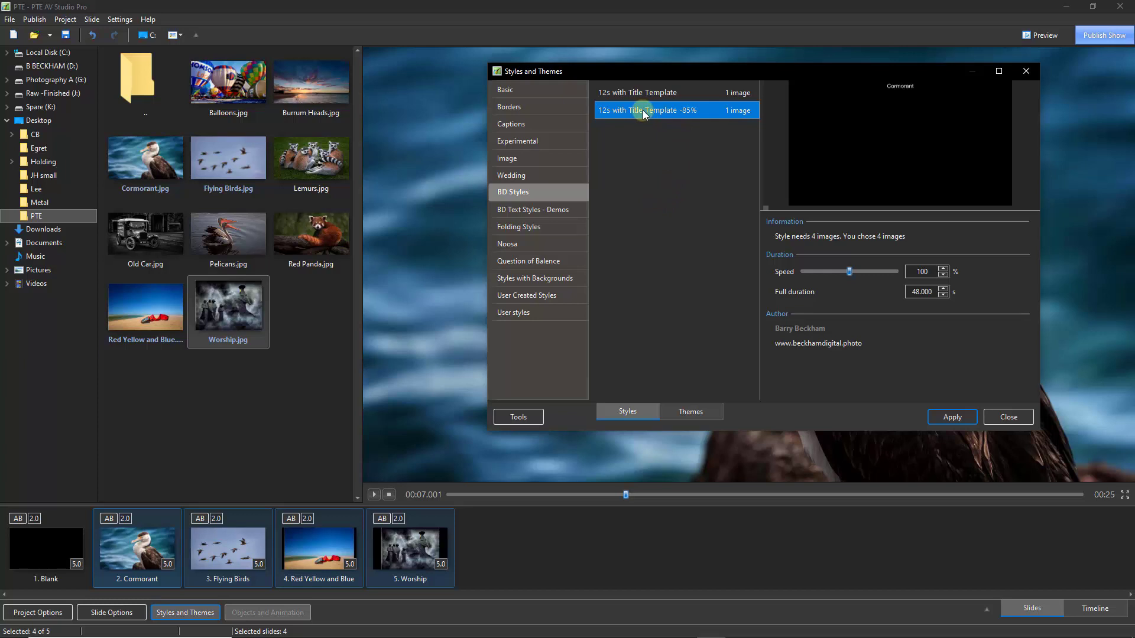
click(949, 416)
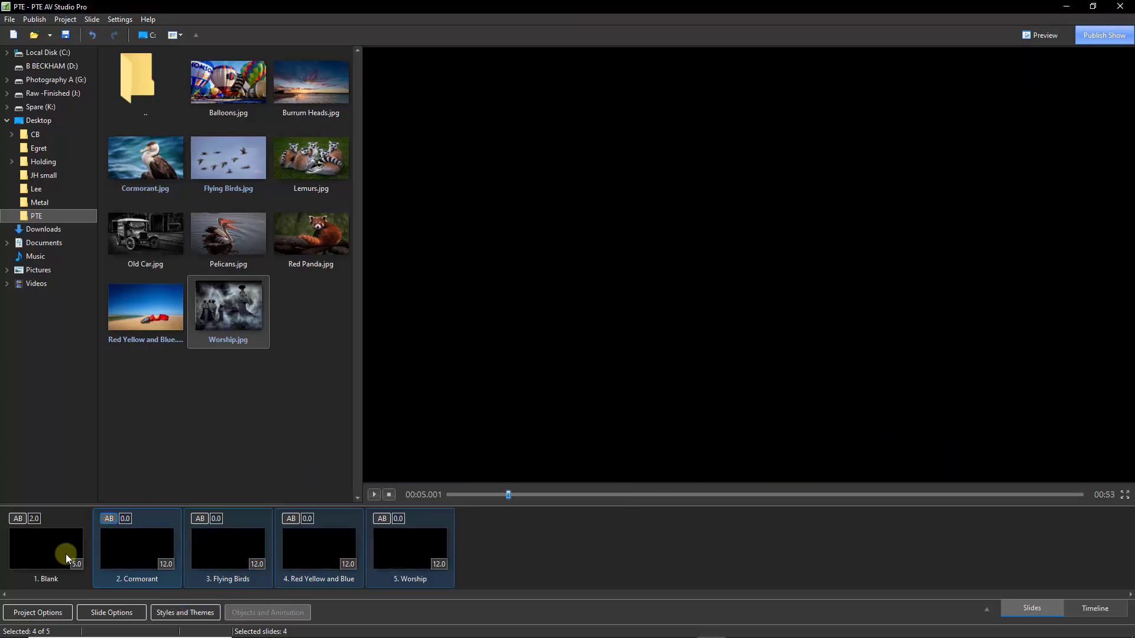
click(38, 544)
- Rewind the preview to the beginning and play the 0:53 slideshow
drag(473, 494, 398, 495)
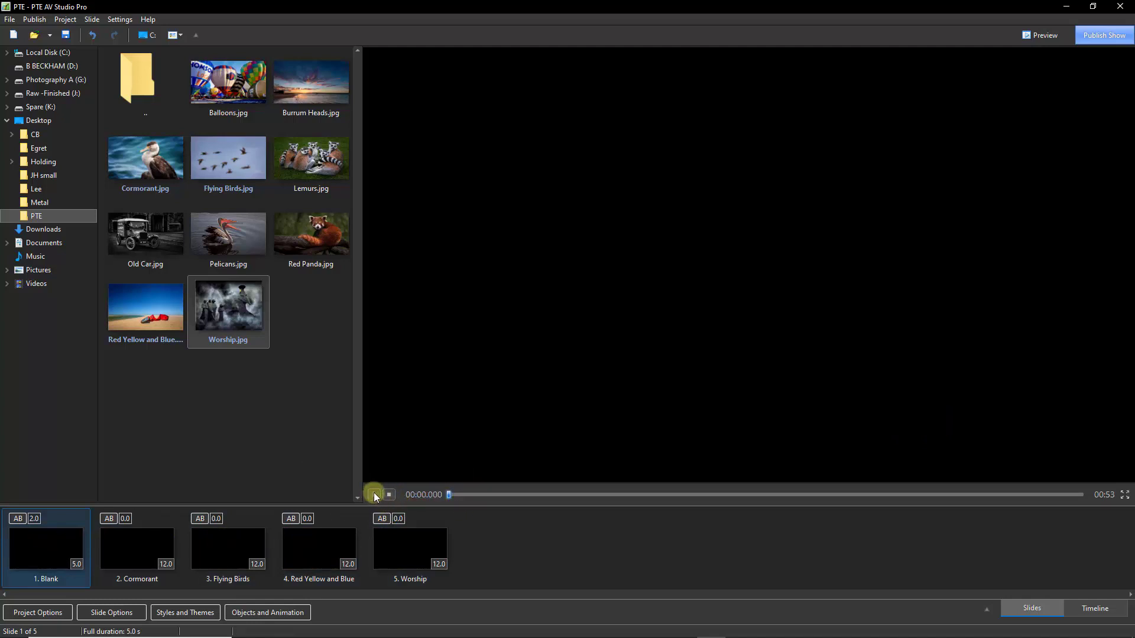
click(374, 495)
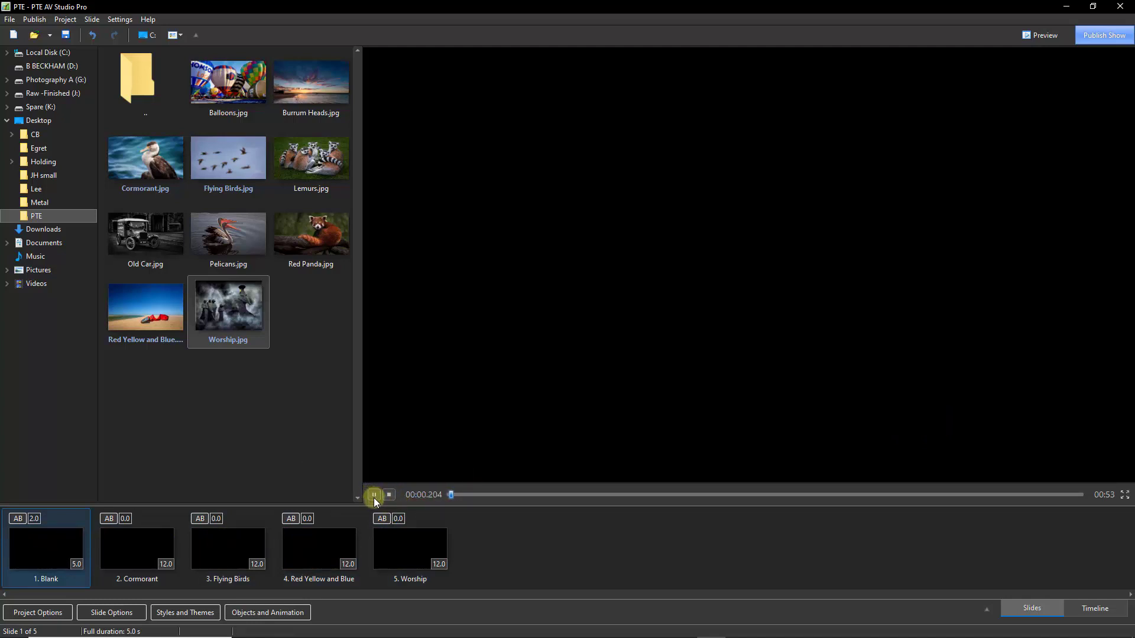